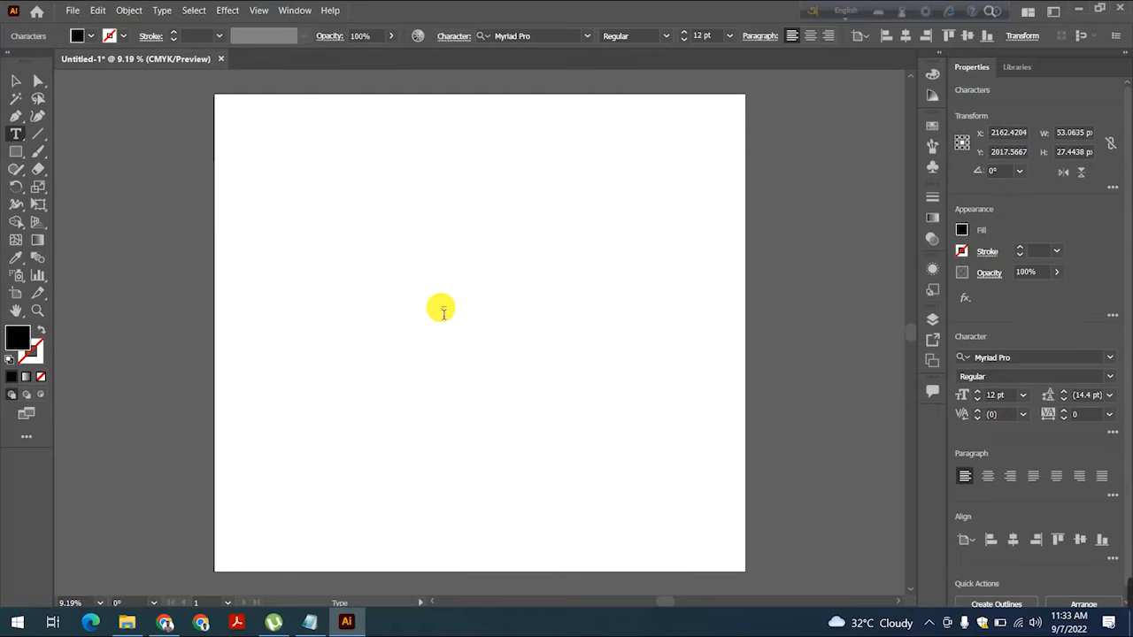
# Scale the tiny three-line text up to about 327 pt and correct its first word to uppercase GRAPHICS
pyautogui.click(22, 82)
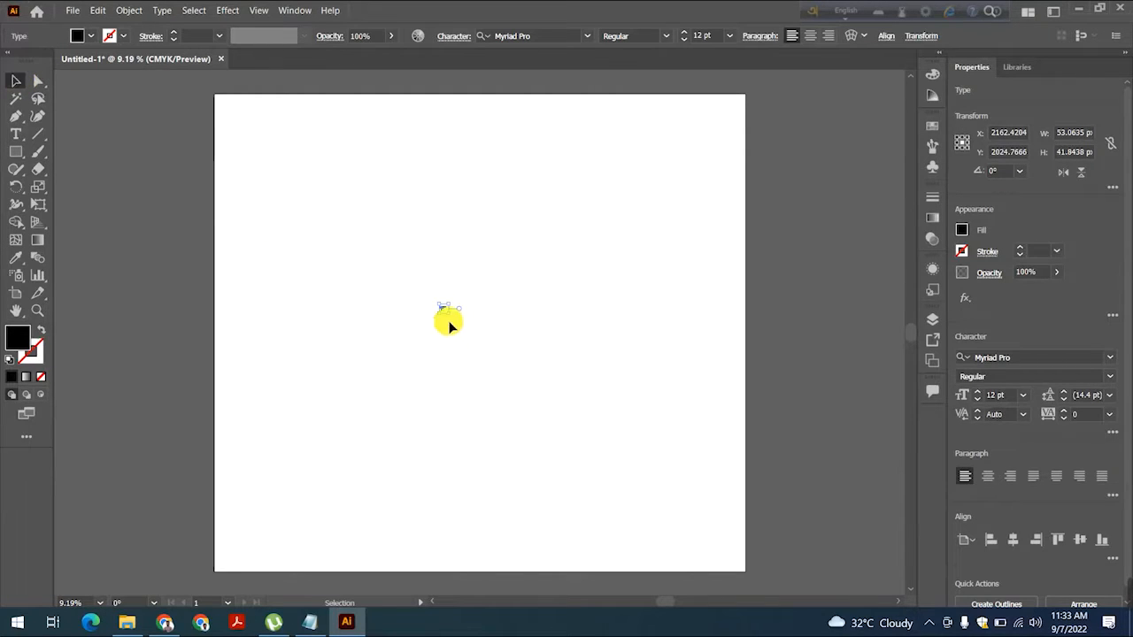
pyautogui.moveTo(447, 316); pyautogui.dragTo(804, 561)
pyautogui.doubleClick(387, 328)
pyautogui.press('BackSpace')
pyautogui.write('g')
pyautogui.press('BackSpace')
pyautogui.write('GRAPHICS')
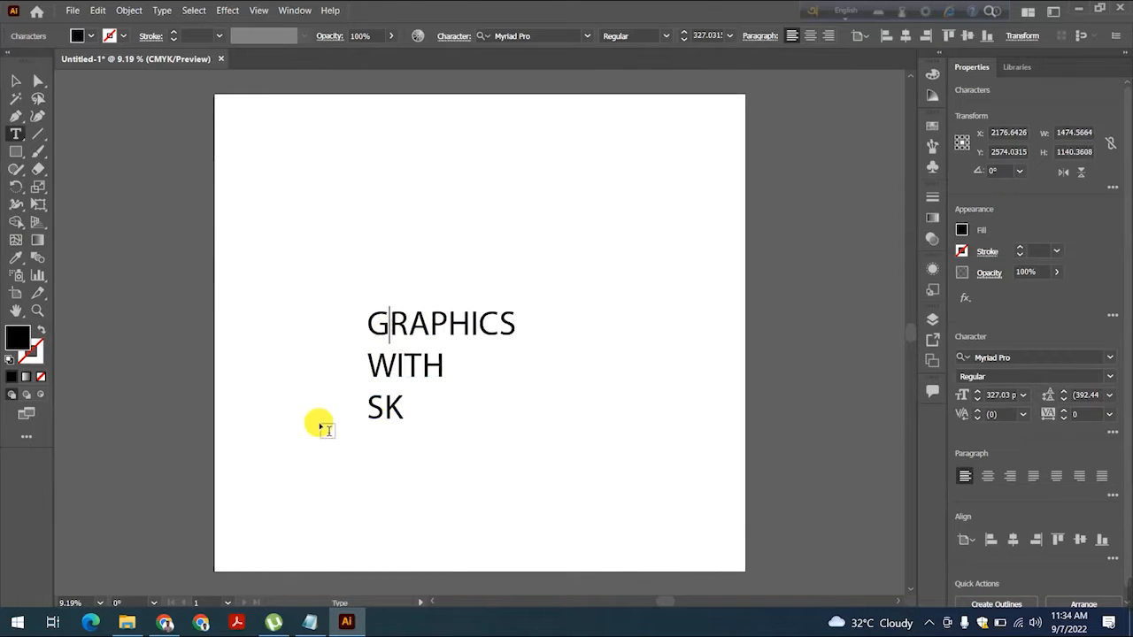
pyautogui.click(22, 81)
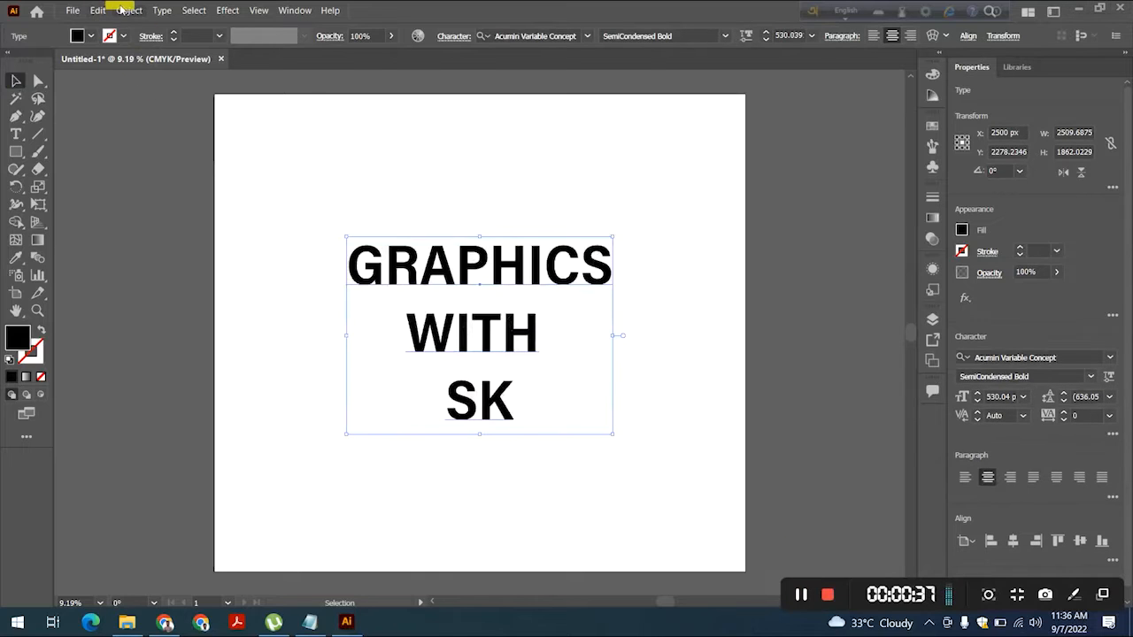
# Expand the GRAPHICS WITH SK text into outlines and ungroup the resulting letters
pyautogui.click(128, 10)
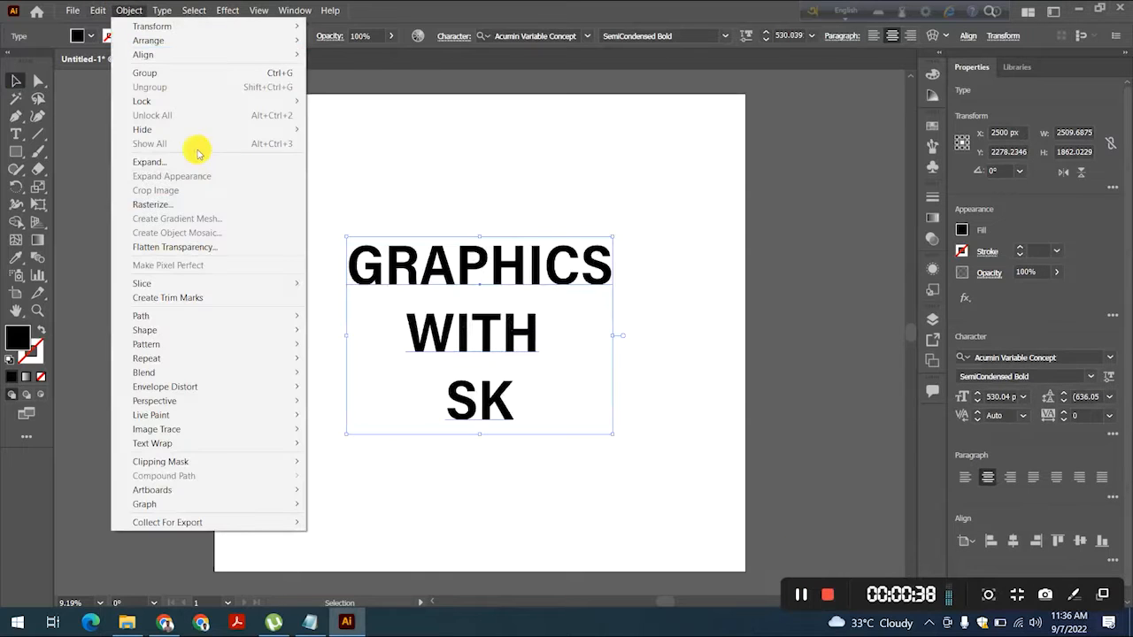
pyautogui.click(184, 160)
pyautogui.click(524, 395)
pyautogui.click(683, 296)
pyautogui.rightClick(501, 271)
pyautogui.click(576, 374)
pyautogui.click(647, 255)
pyautogui.press('XF86AudioLowerVolume')
pyautogui.press('XF86AudioLowerVolume')
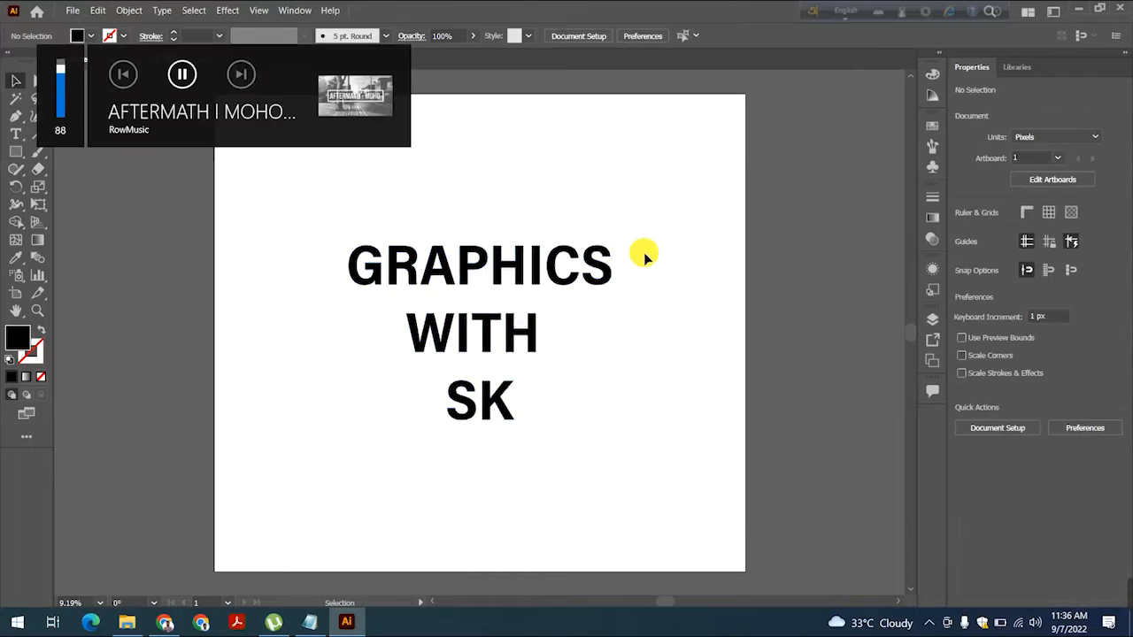
pyautogui.press('XF86AudioLowerVolume')
pyautogui.press('XF86AudioLowerVolume')
# Group the outlined letters of the word GRAPHICS
pyautogui.click(441, 284)
pyautogui.rightClick(519, 271)
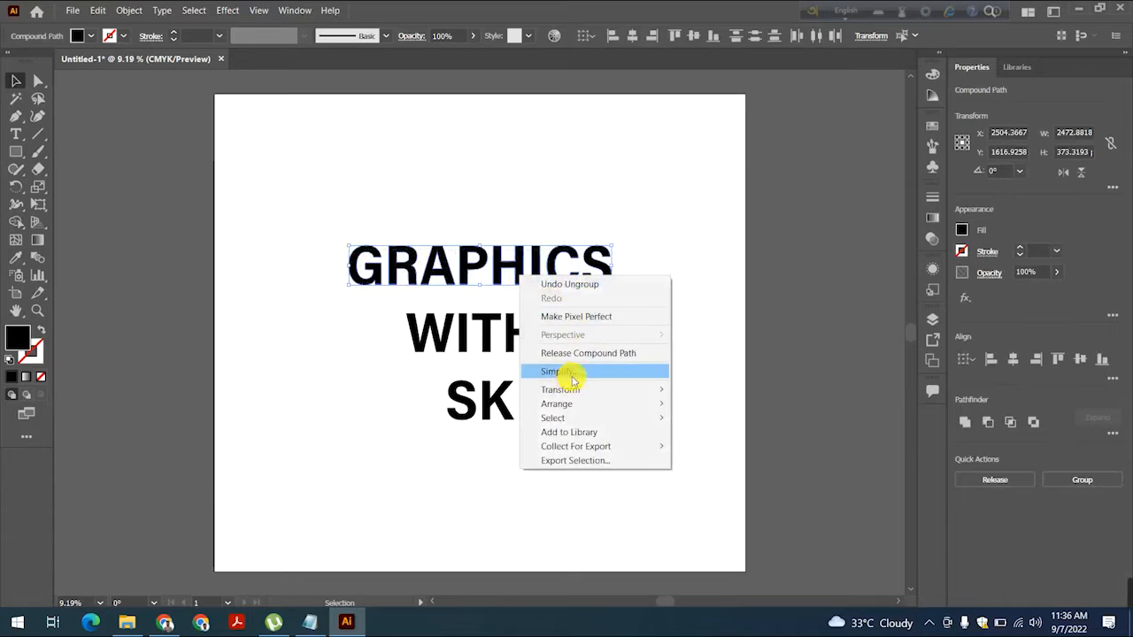
pyautogui.click(122, 10)
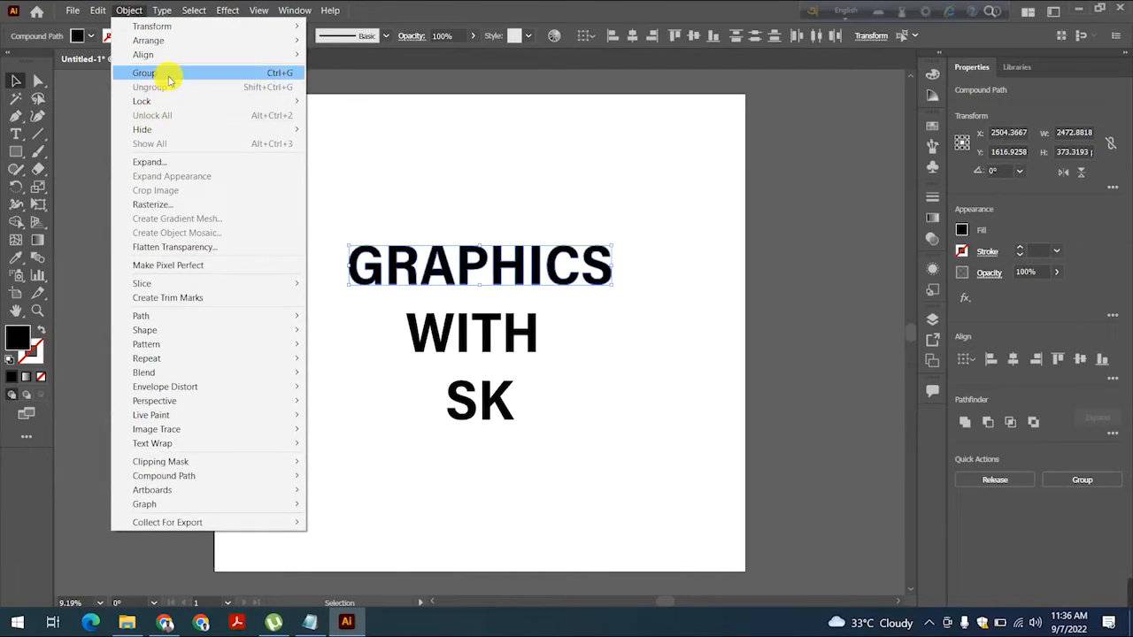
pyautogui.click(162, 77)
# Delete the outlined words WITH and SK below GRAPHICS
pyautogui.click(420, 334)
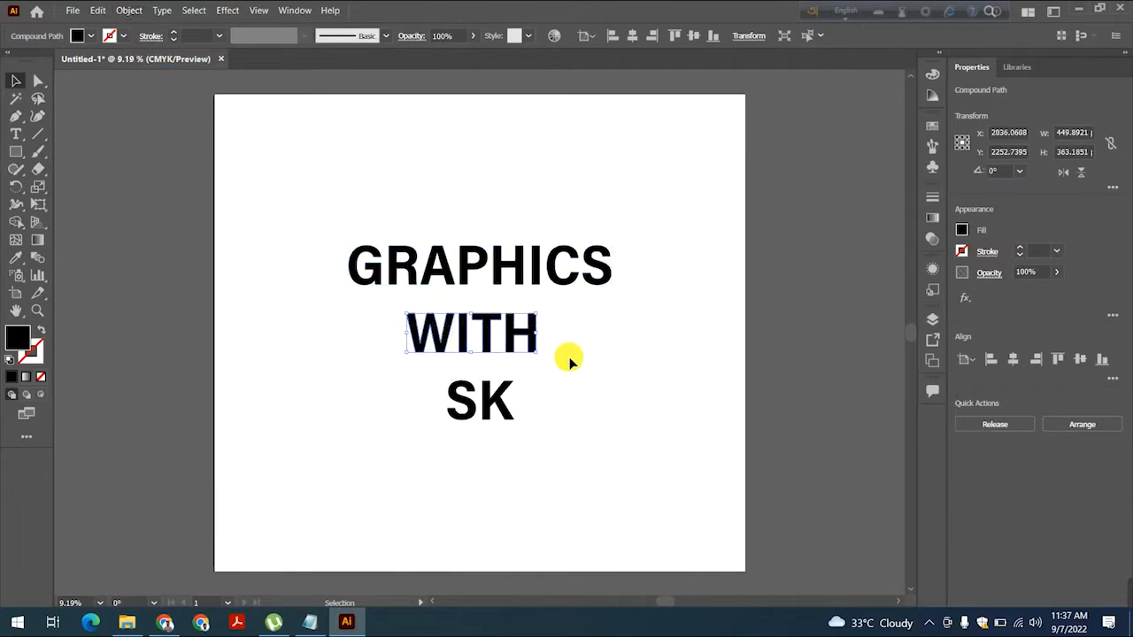
pyautogui.press('Delete')
pyautogui.moveTo(361, 369); pyautogui.dragTo(559, 423)
pyautogui.press('Delete')
# Add the text "With sk" directly below GRAPHICS and scale it up to about 743 pt so it roughly matches the word's width
pyautogui.click(16, 134)
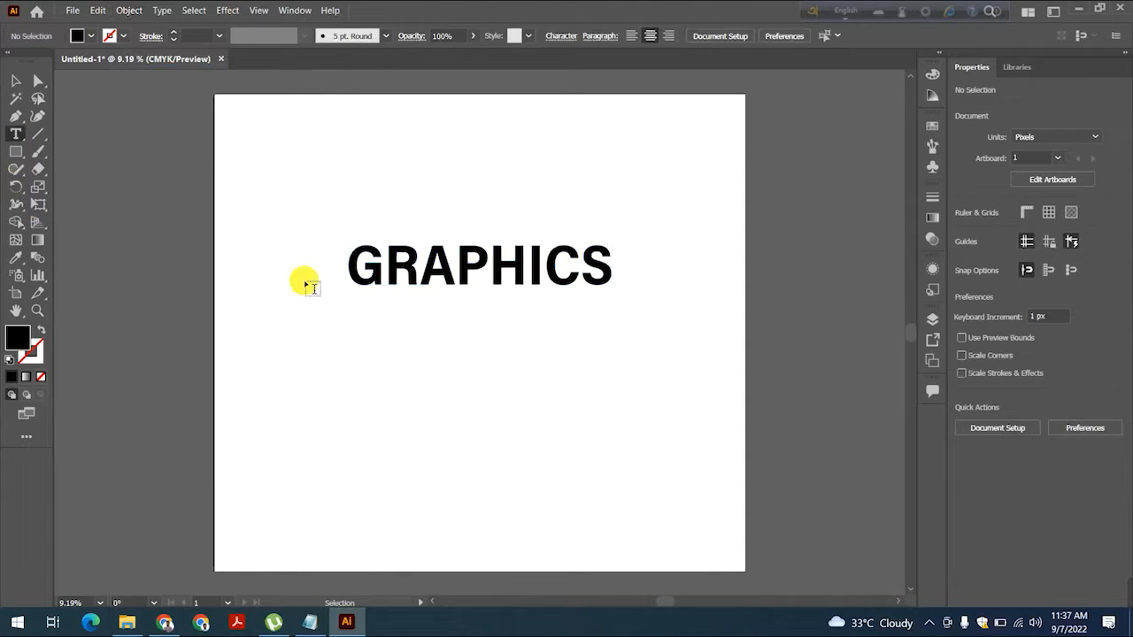
pyautogui.click(468, 345)
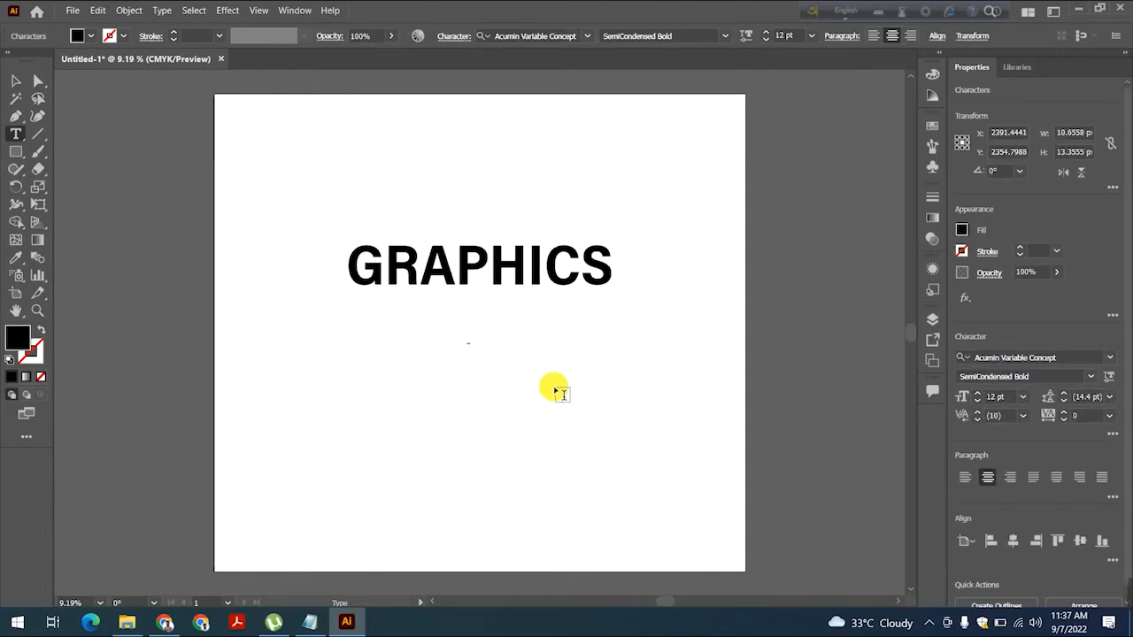
pyautogui.click(16, 80)
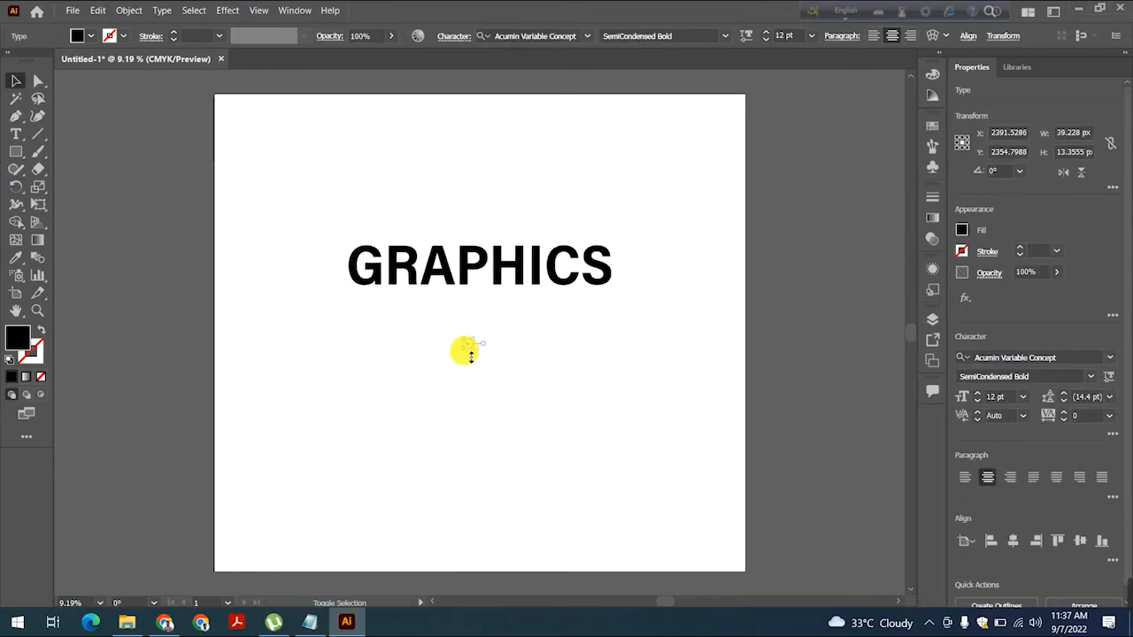
pyautogui.moveTo(464, 349); pyautogui.dragTo(160, 516)
pyautogui.moveTo(414, 359); pyautogui.dragTo(756, 328)
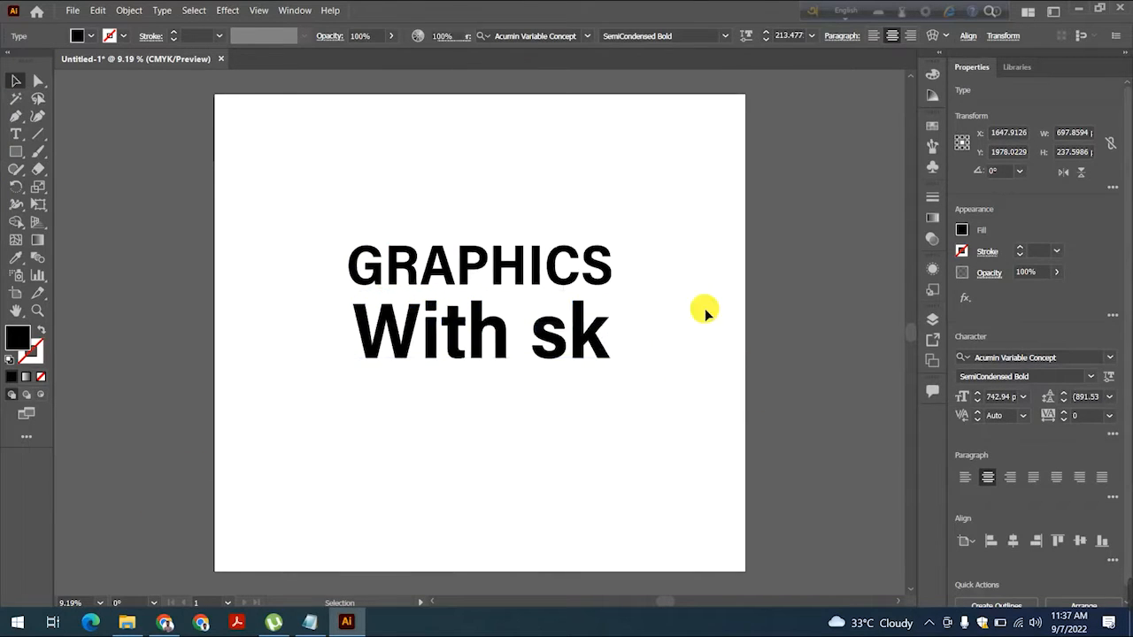
pyautogui.click(756, 328)
# Add a separate one-line text "GRAPHICS WITH SK" near the artboard's upper edge, scaled to about 206 pt
pyautogui.click(16, 134)
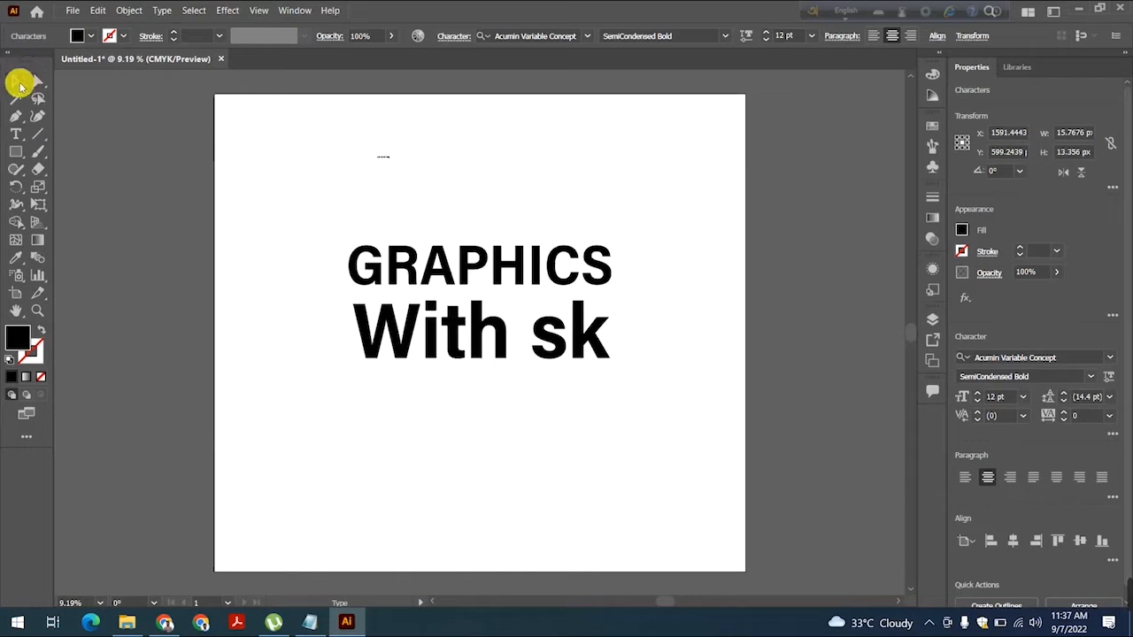
pyautogui.write('GRAPHICS WITH SK')
pyautogui.press('Escape')
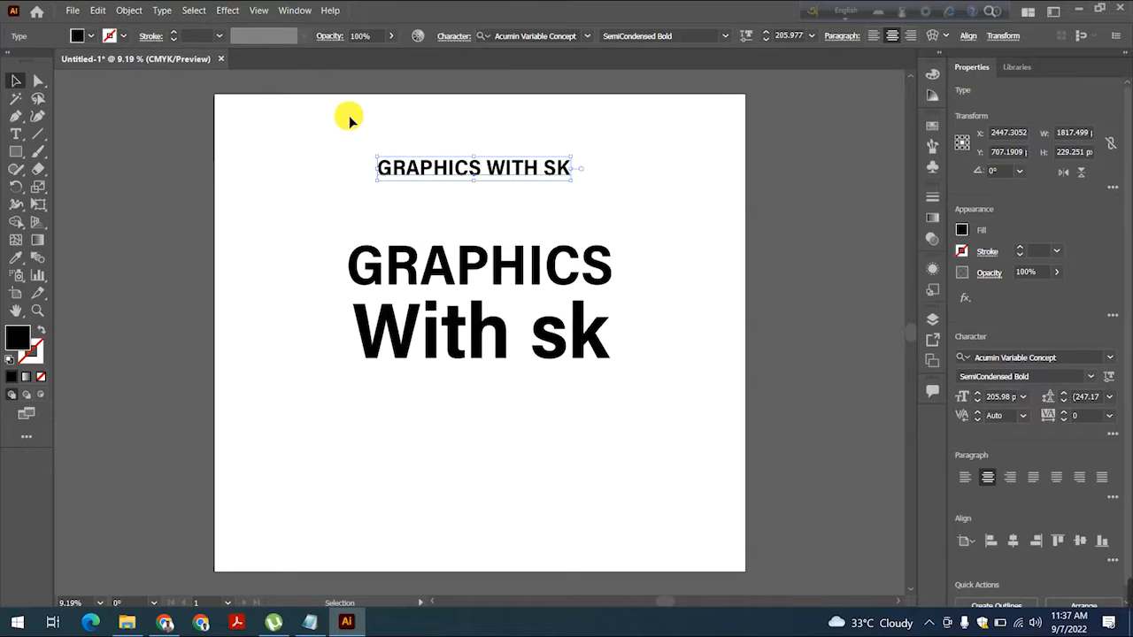
# Draw a circle about 2617 px in diameter over the large two-line text and fill it with golden yellow
pyautogui.moveTo(17, 155); pyautogui.dragTo(76, 185)
pyautogui.moveTo(388, 294); pyautogui.dragTo(609, 393)
pyautogui.click(16, 80)
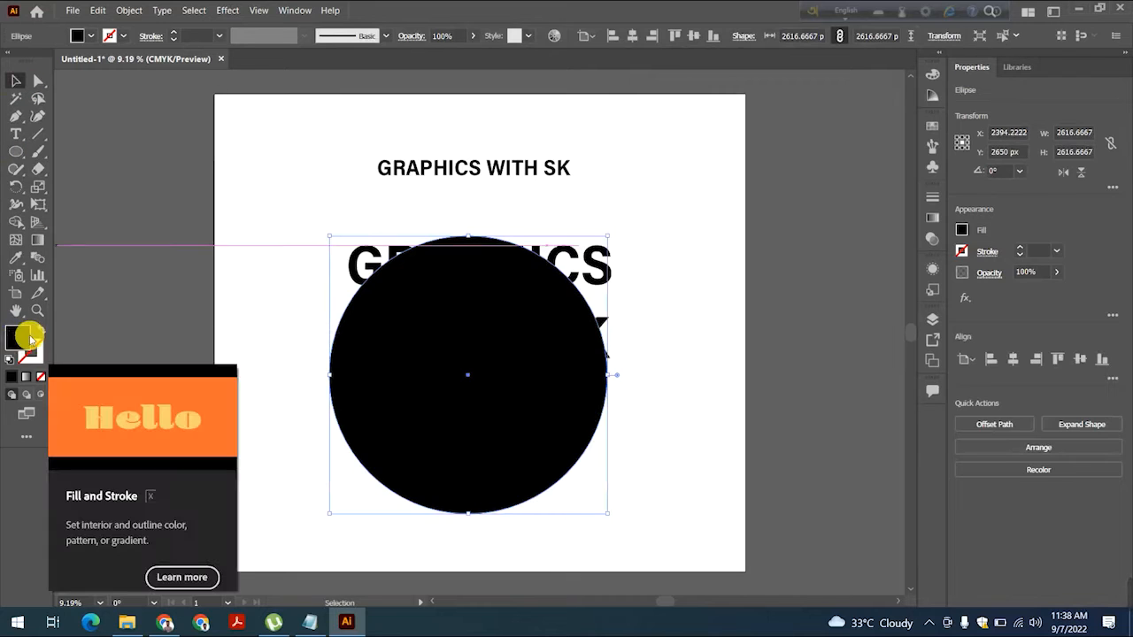
pyautogui.doubleClick(21, 337)
pyautogui.click(580, 379)
pyautogui.click(549, 222)
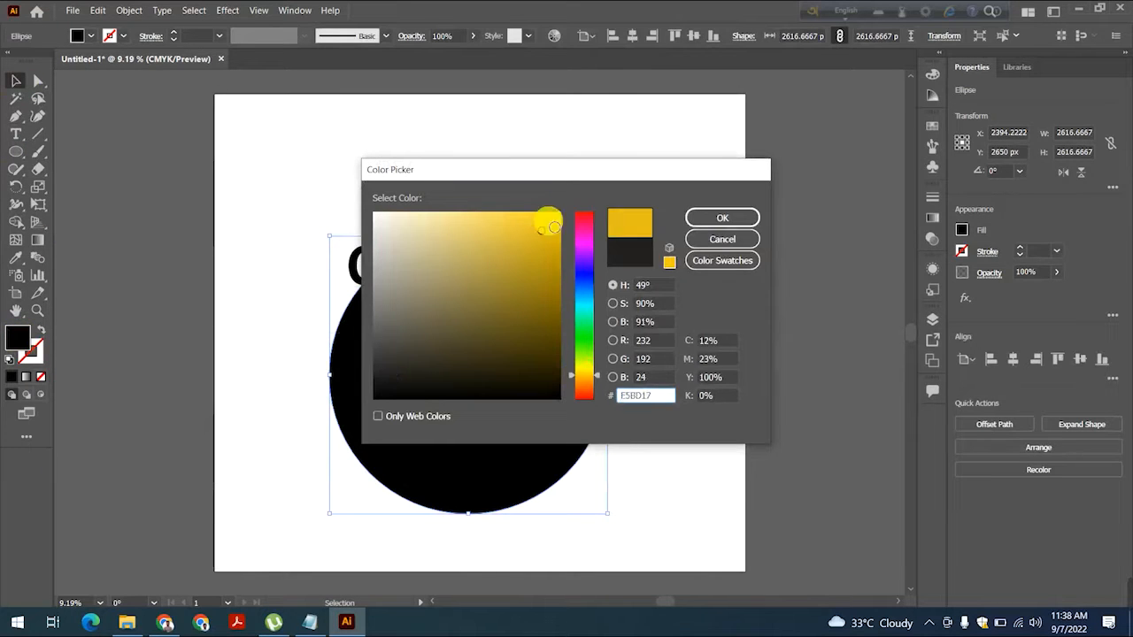
pyautogui.click(722, 218)
# Move the yellow circle clear of the large text, partly past the artboard's lower-left corner
pyautogui.moveTo(591, 268); pyautogui.dragTo(662, 365)
pyautogui.hotkey('ctrl', 'z')
pyautogui.moveTo(516, 348); pyautogui.dragTo(237, 453)
# Group GRAPHICS with the "With sk" text and move the yellow circle back so it partly covers them
pyautogui.moveTo(327, 247); pyautogui.dragTo(643, 342)
pyautogui.rightClick(525, 307)
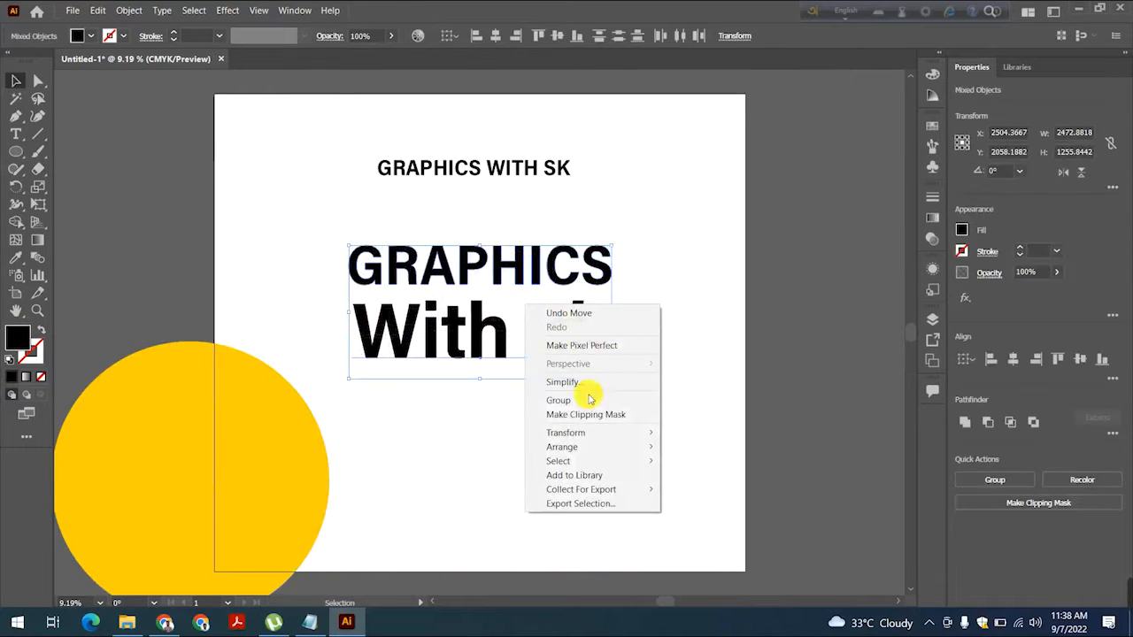
pyautogui.click(587, 392)
pyautogui.moveTo(298, 443); pyautogui.dragTo(591, 375)
# Show the Layers panel, dock it between Properties and Libraries, and collapse the leftover Artboards panel
pyautogui.click(392, 268)
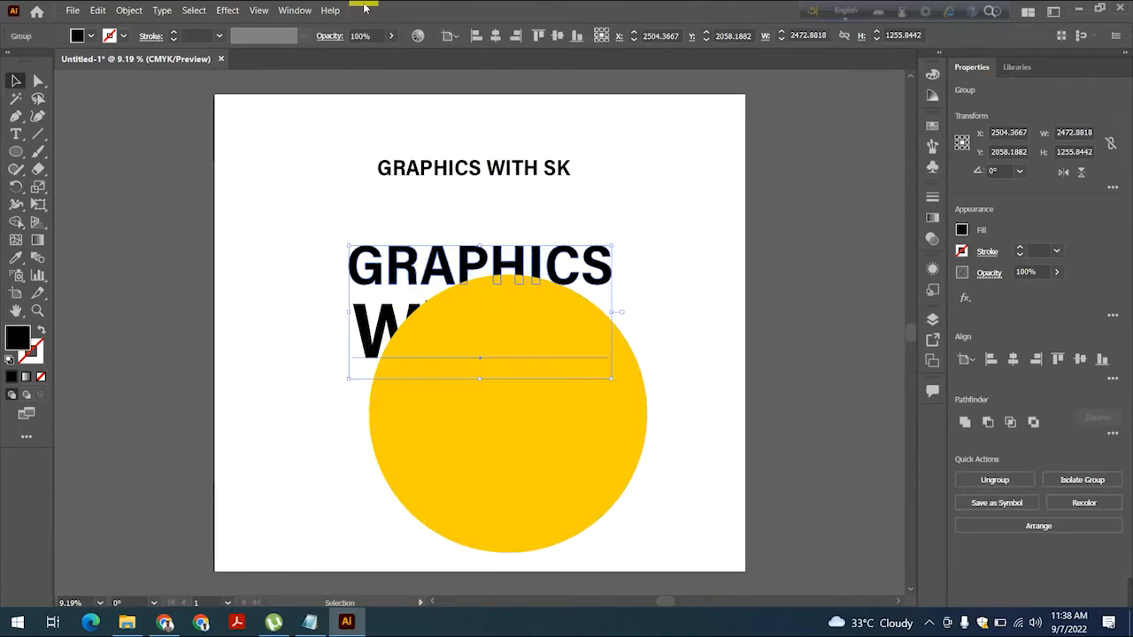
pyautogui.click(298, 11)
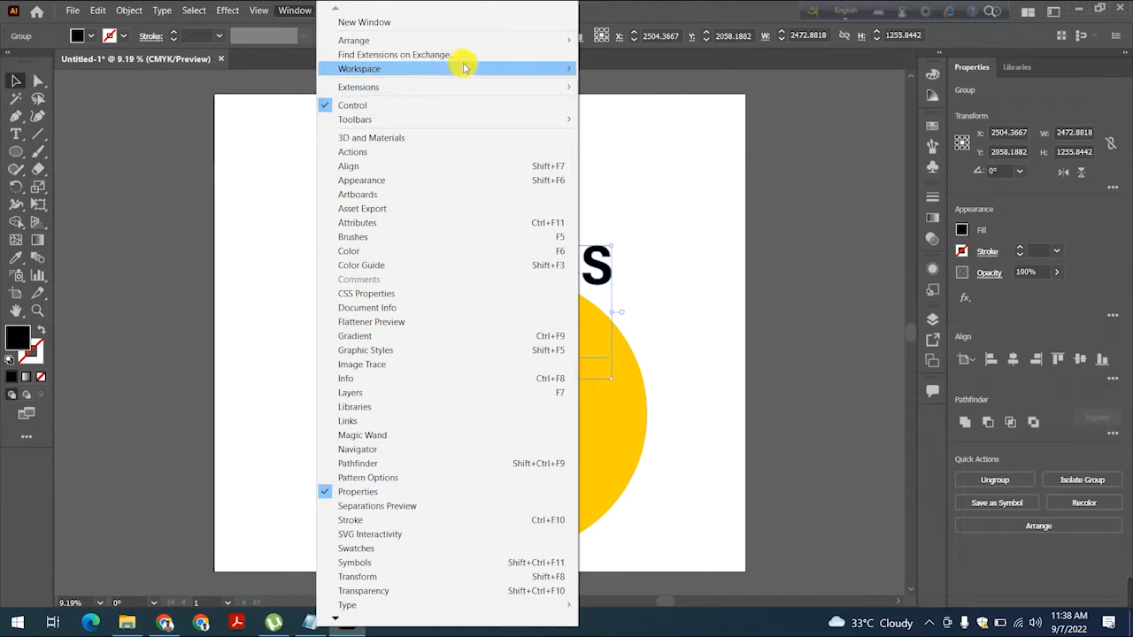
pyautogui.moveTo(443, 68)
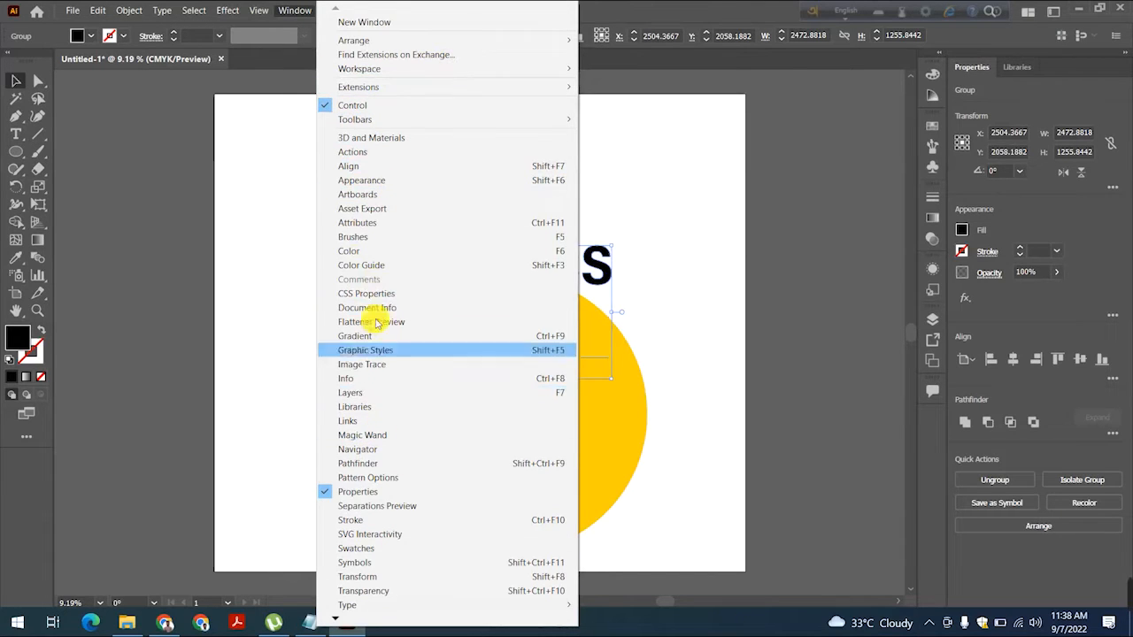
pyautogui.click(347, 393)
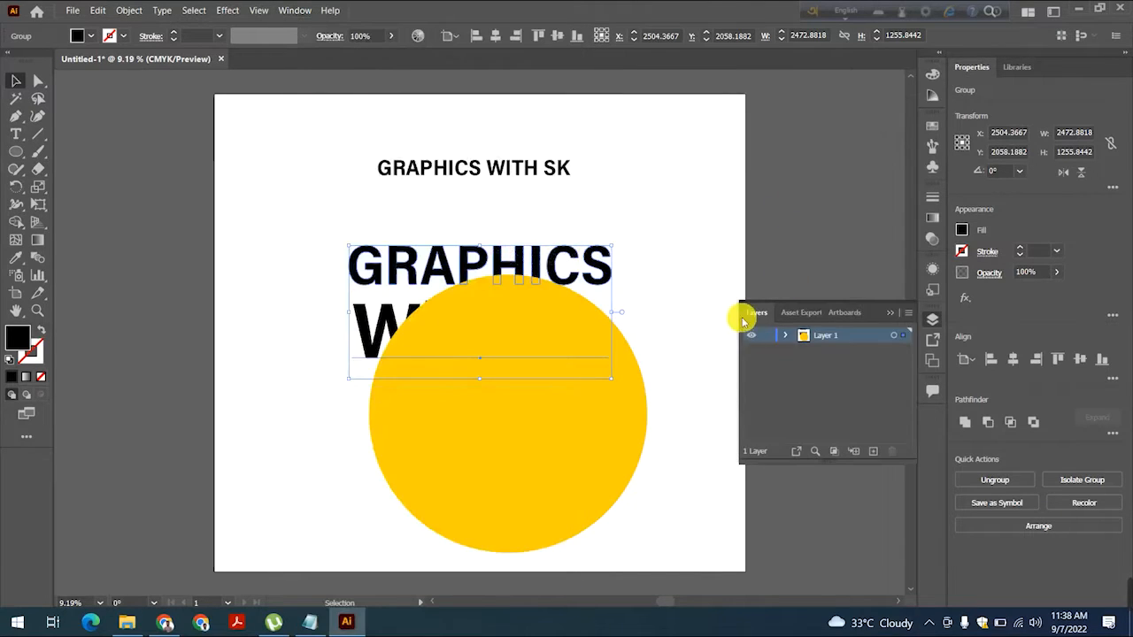
pyautogui.moveTo(754, 316); pyautogui.dragTo(1061, 71)
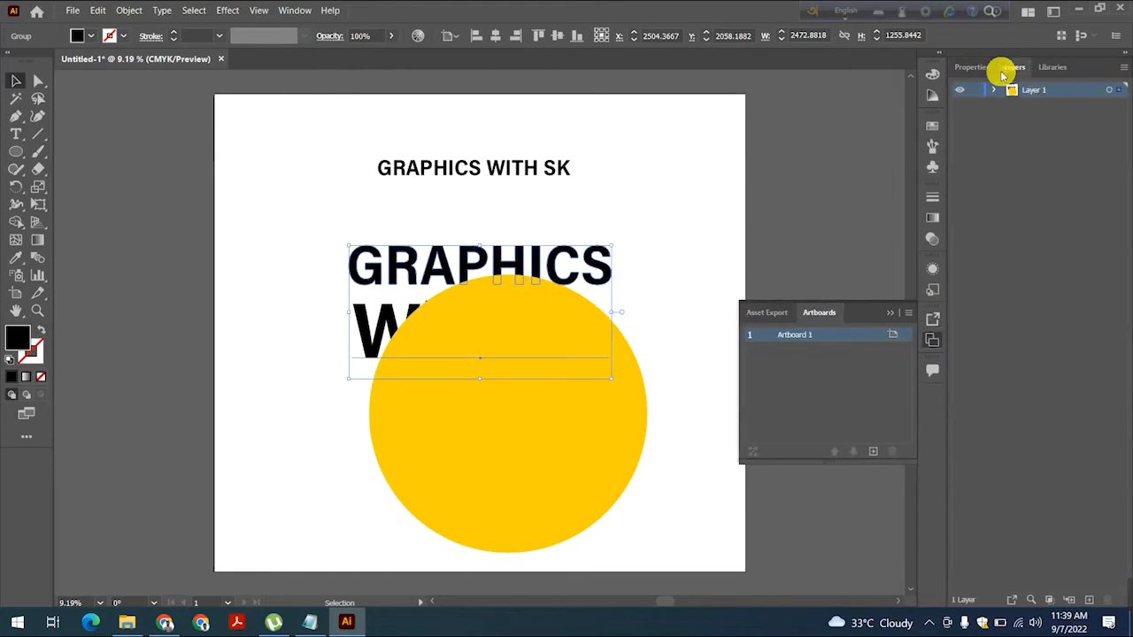
pyautogui.click(1054, 69)
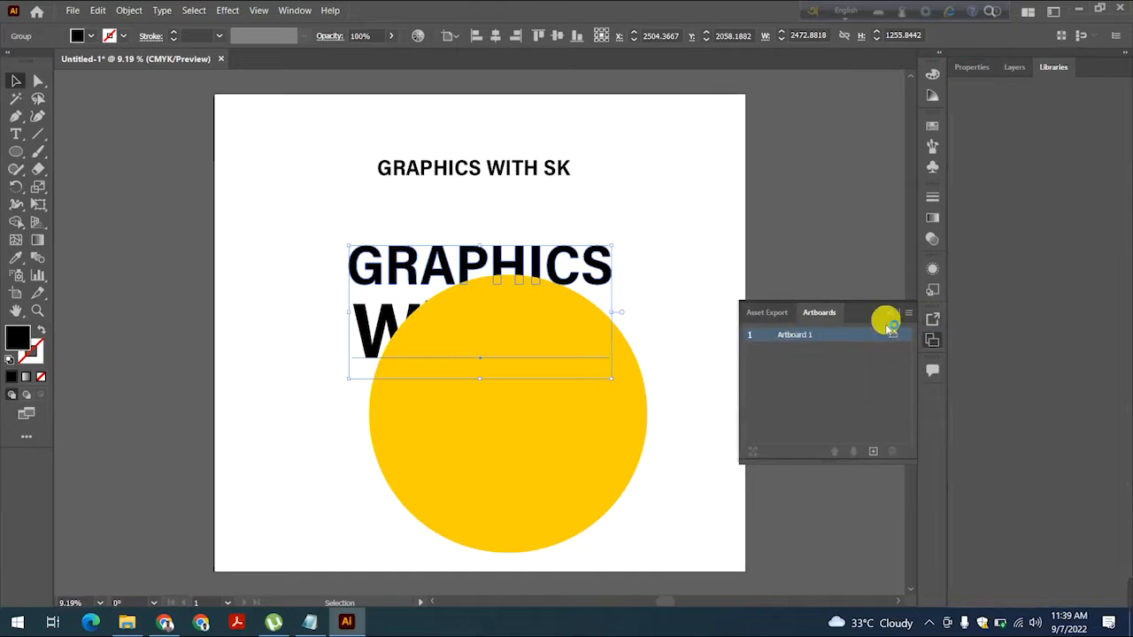
pyautogui.moveTo(927, 324); pyautogui.dragTo(928, 324)
pyautogui.click(696, 137)
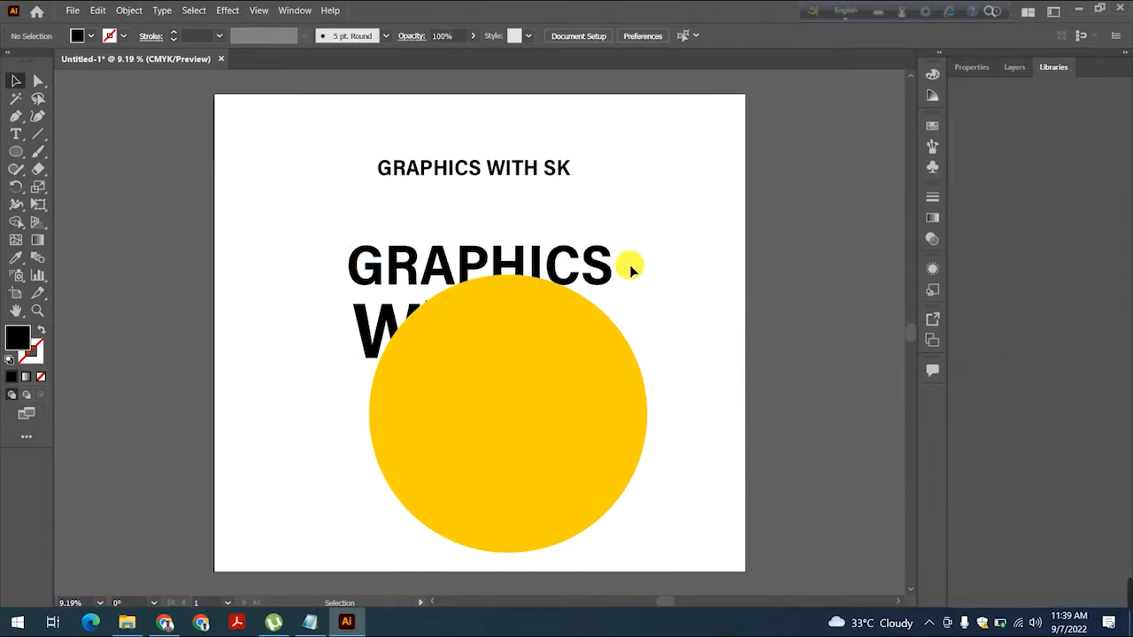
# Place the grouped text above the ellipse in the layer order and move the group onto the yellow circle
pyautogui.click(444, 274)
pyautogui.click(1011, 67)
pyautogui.click(995, 90)
pyautogui.moveTo(1079, 139); pyautogui.dragTo(1082, 95)
pyautogui.moveTo(539, 248); pyautogui.dragTo(511, 372)
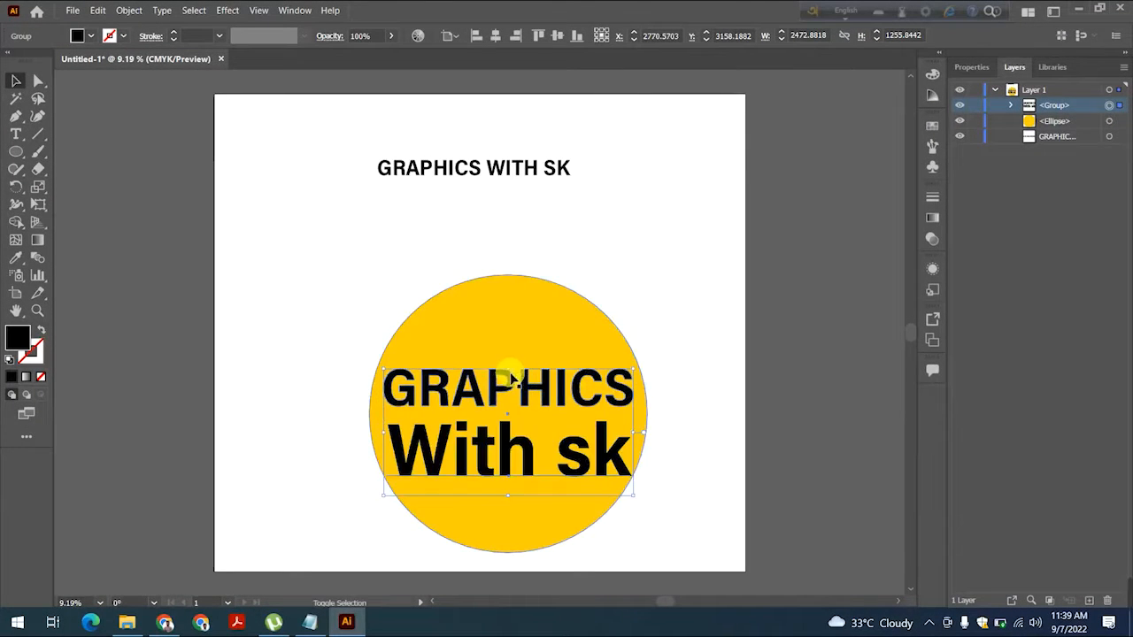
# Align the text group and the yellow circle to each other's horizontal and vertical centers
pyautogui.click(1052, 67)
pyautogui.click(671, 337)
pyautogui.moveTo(289, 321); pyautogui.dragTo(632, 501)
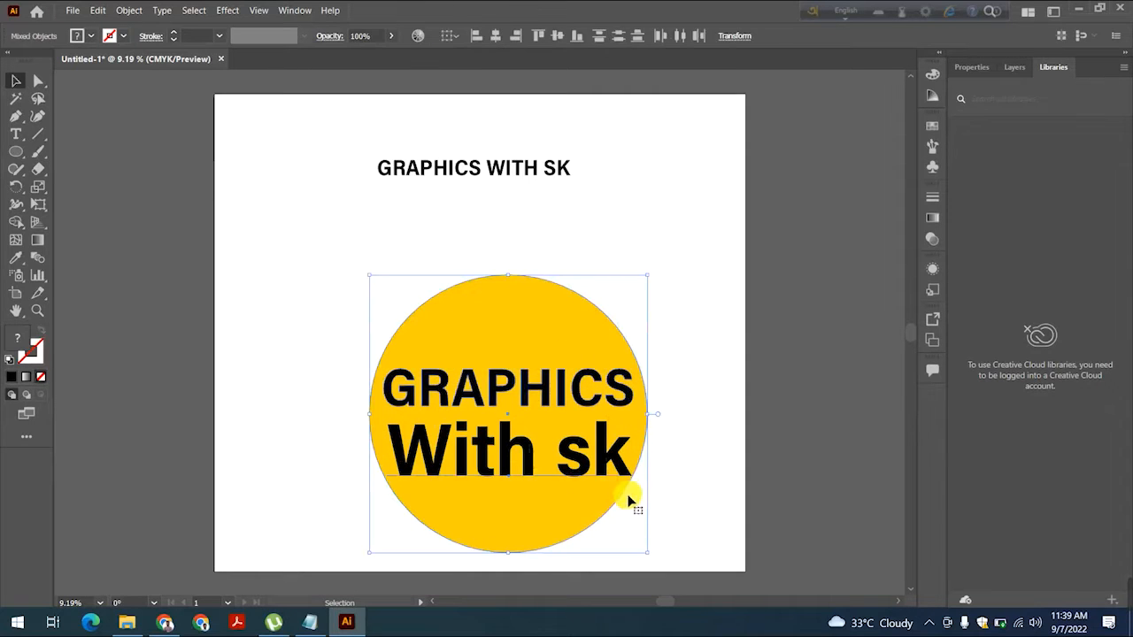
pyautogui.rightClick(549, 375)
pyautogui.click(494, 34)
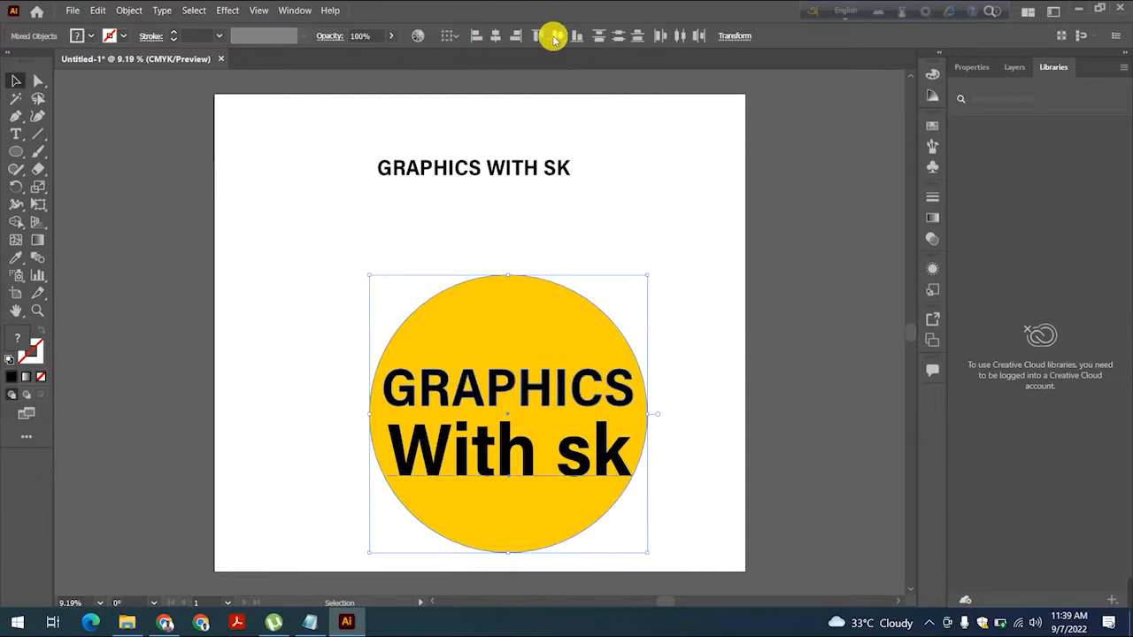
pyautogui.click(555, 38)
pyautogui.click(551, 227)
# Draw an open wavy path above and left of the circle with the Curvature tool and swap its fill and stroke
pyautogui.scroll(-2, 528, 497)
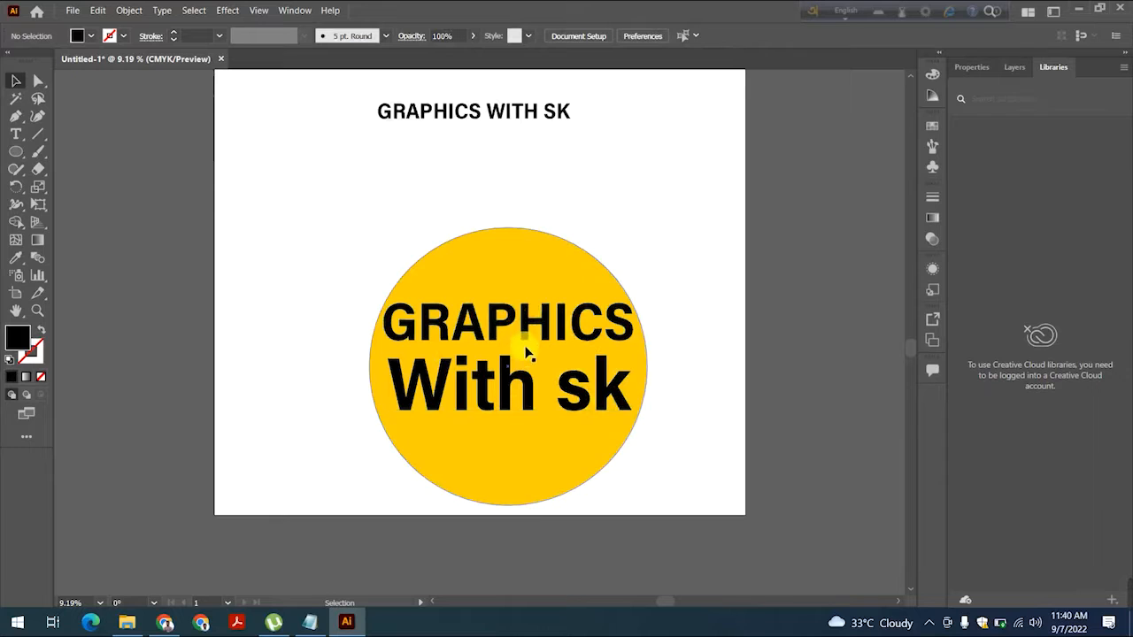
pyautogui.click(37, 115)
pyautogui.click(273, 215)
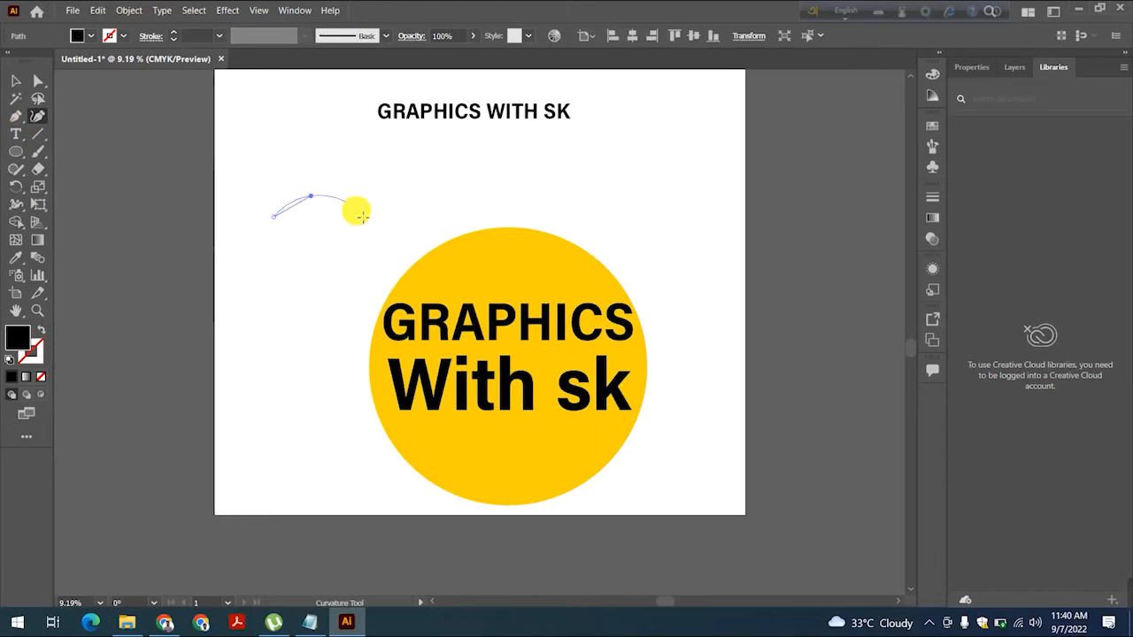
pyautogui.click(354, 210)
pyautogui.click(400, 182)
pyautogui.press('v')
pyautogui.click(32, 332)
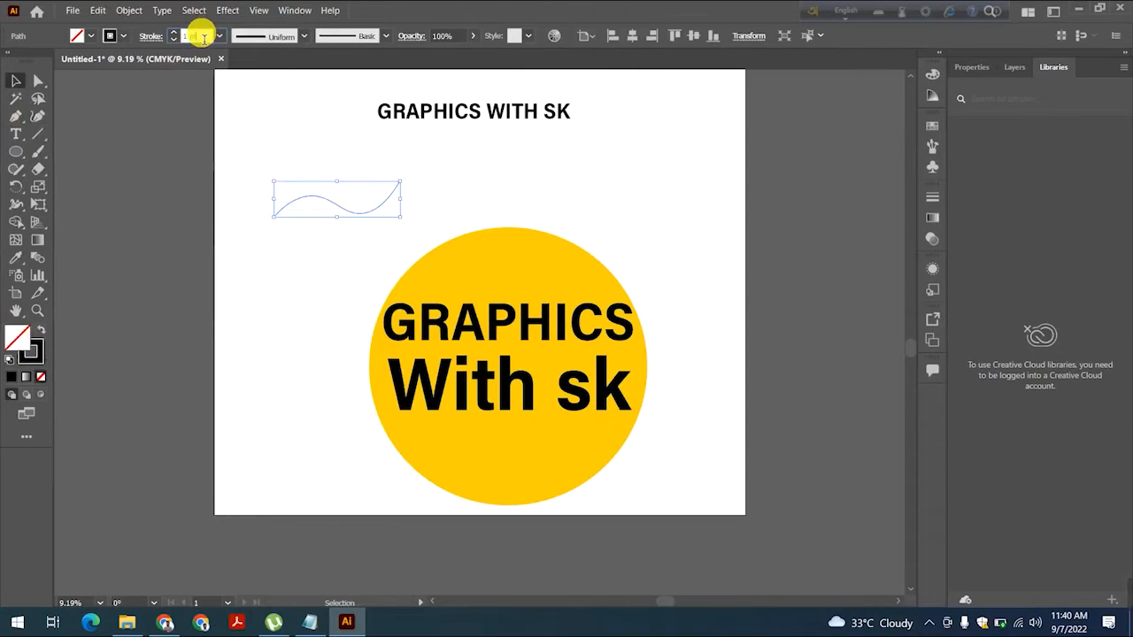
# Set the wavy path's stroke weight to 137 pt and give it the width profile that tapers at both ends
pyautogui.scroll(9, 203, 39)
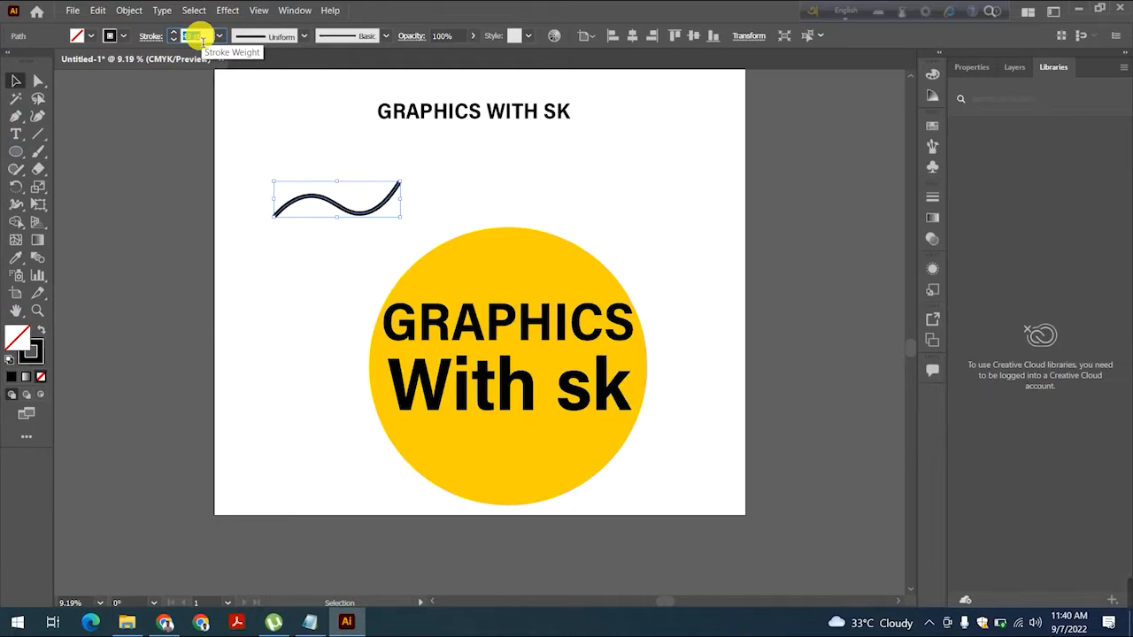
pyautogui.scroll(10, 203, 39)
pyautogui.click(292, 36)
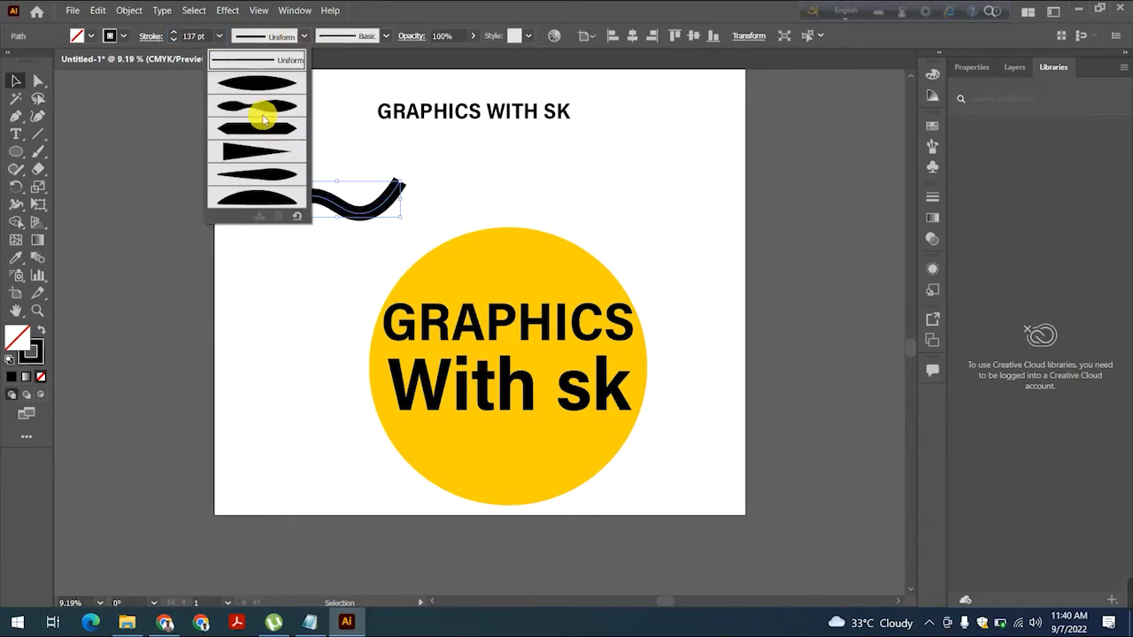
pyautogui.click(267, 81)
pyautogui.click(467, 217)
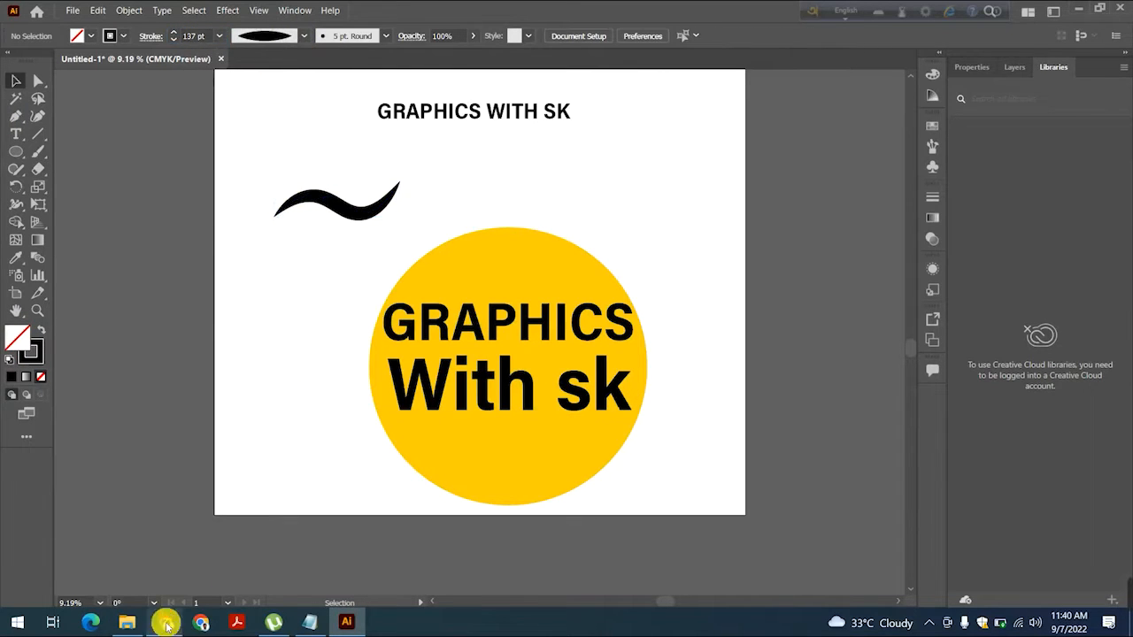
pyautogui.hotkey('ctrl', 'z')
pyautogui.moveTo(372, 224); pyautogui.dragTo(327, 248)
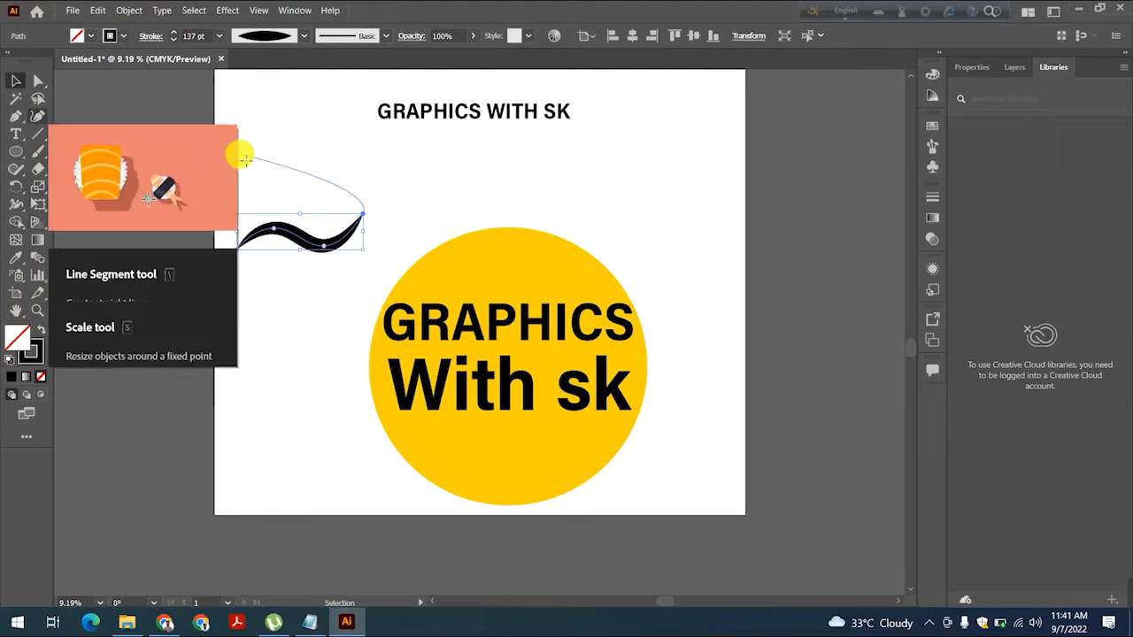
pyautogui.click(240, 156)
pyautogui.click(15, 81)
pyautogui.hotkey('ctrl', 'z')
pyautogui.hotkey('ctrl', 'z')
pyautogui.click(417, 214)
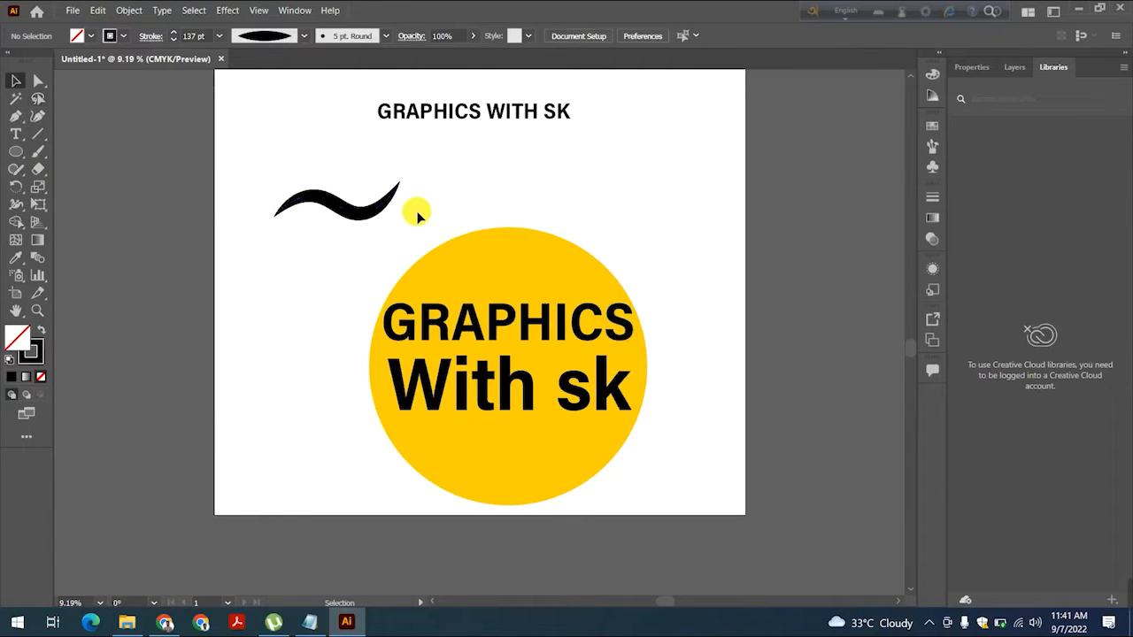
# Draw a short open path just above the wavy stroke with the Curvature tool
pyautogui.click(37, 116)
pyautogui.click(263, 160)
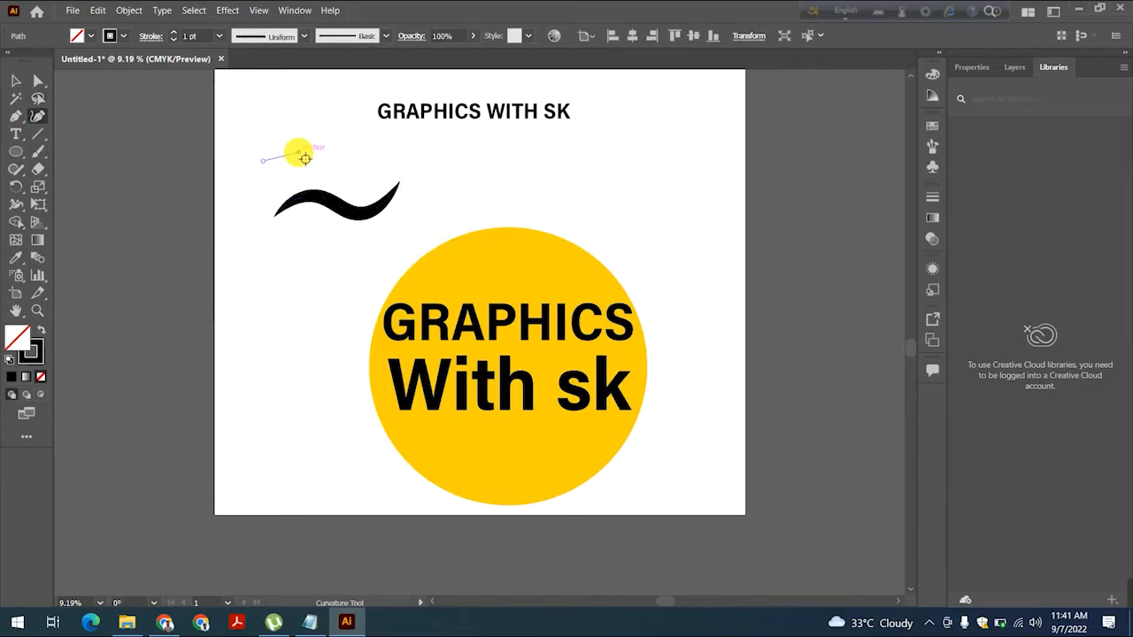
pyautogui.click(309, 135)
# Set the short path's stroke weight to 121 pt and give it the width profile that tapers at both ends
pyautogui.click(15, 81)
pyautogui.scroll(10, 202, 45)
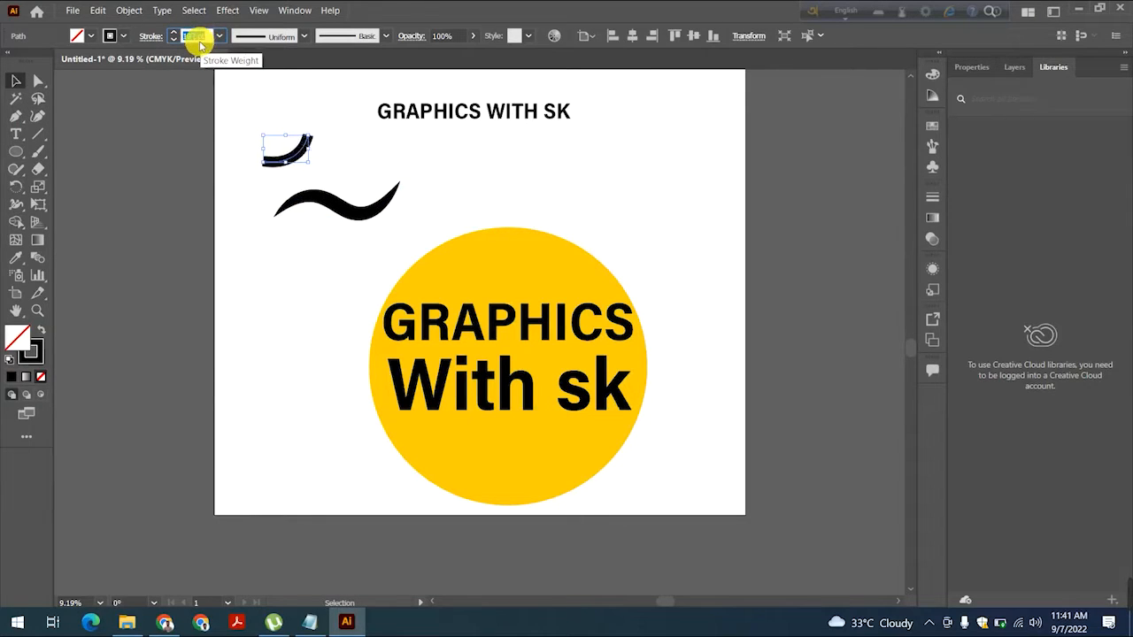
pyautogui.click(303, 36)
pyautogui.click(270, 84)
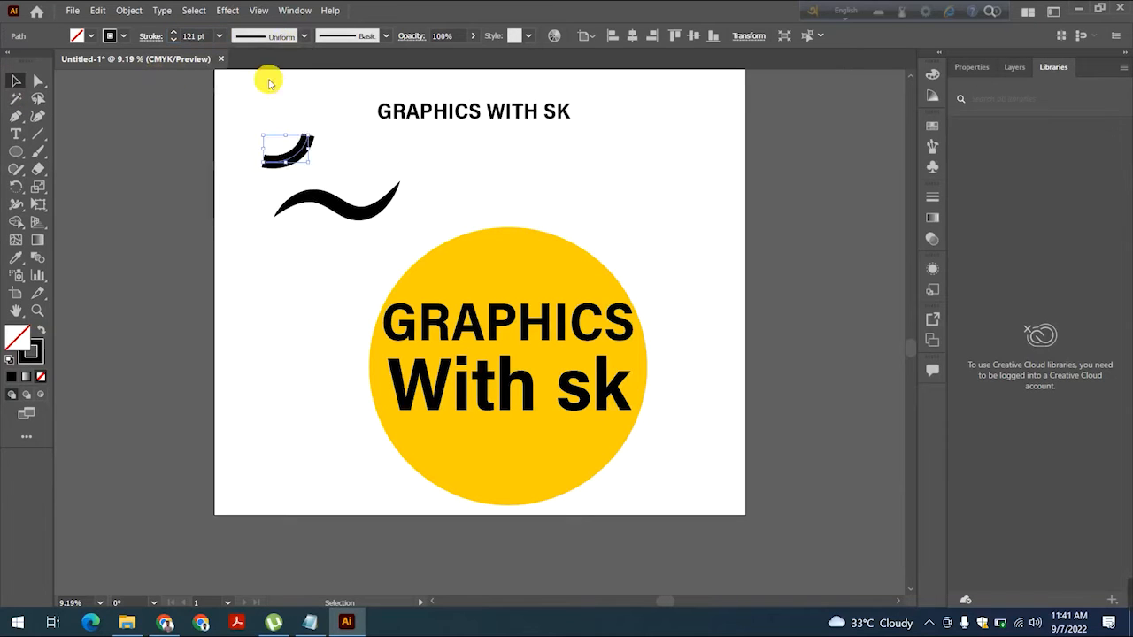
# Move the tapered curve down onto the start of the wavy stroke and flip it horizontally and vertically
pyautogui.moveTo(288, 149); pyautogui.dragTo(303, 180)
pyautogui.click(972, 67)
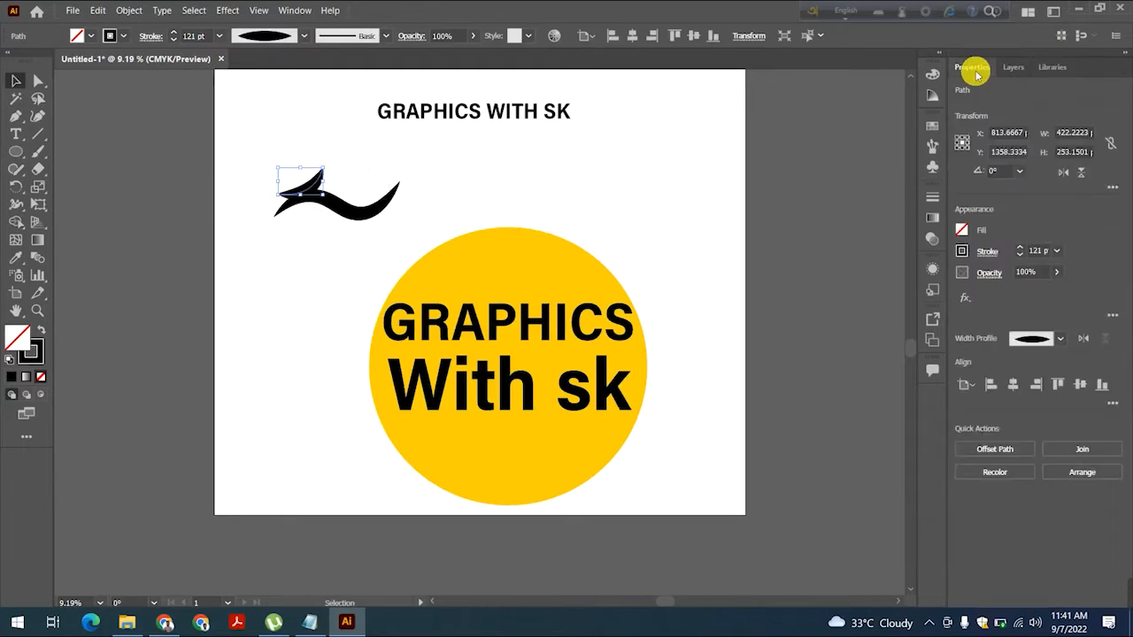
pyautogui.click(1063, 174)
pyautogui.click(1081, 173)
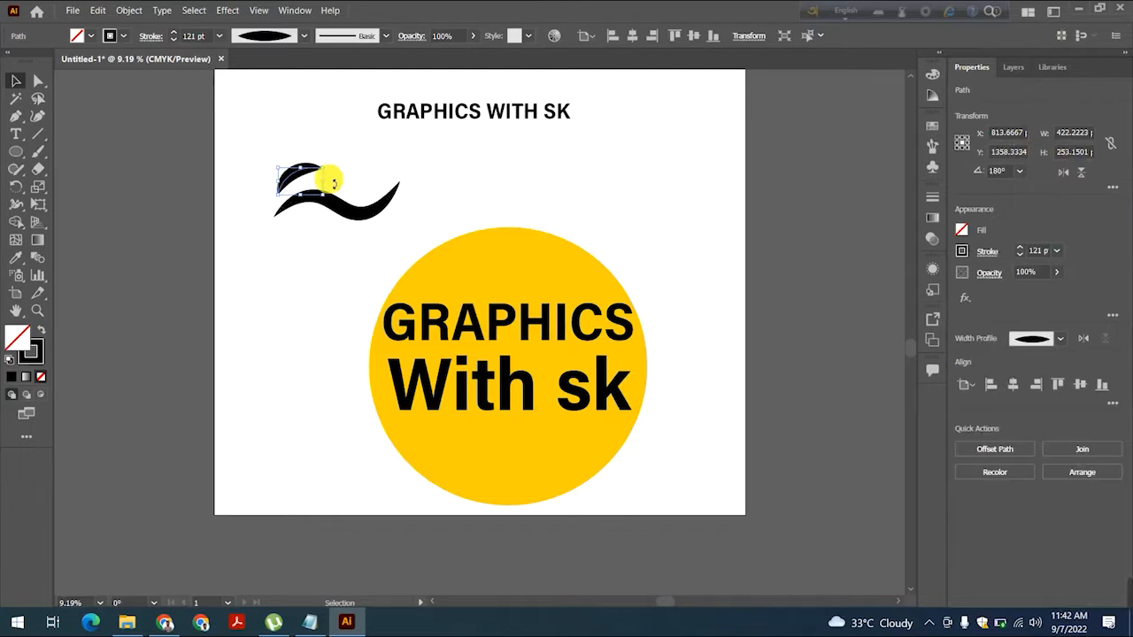
# Enlarge the curve to about 1006 by 932 px and move it beside the heading, above the circle
pyautogui.click(348, 170)
pyautogui.moveTo(333, 173); pyautogui.dragTo(400, 93)
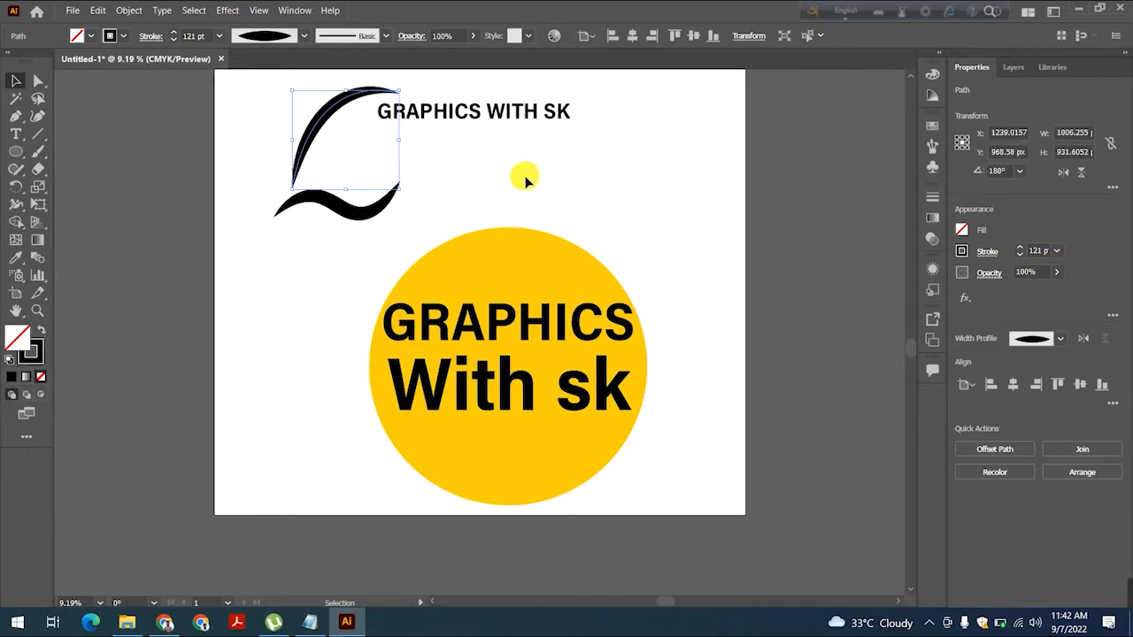
pyautogui.click(368, 144)
pyautogui.moveTo(326, 124); pyautogui.dragTo(609, 159)
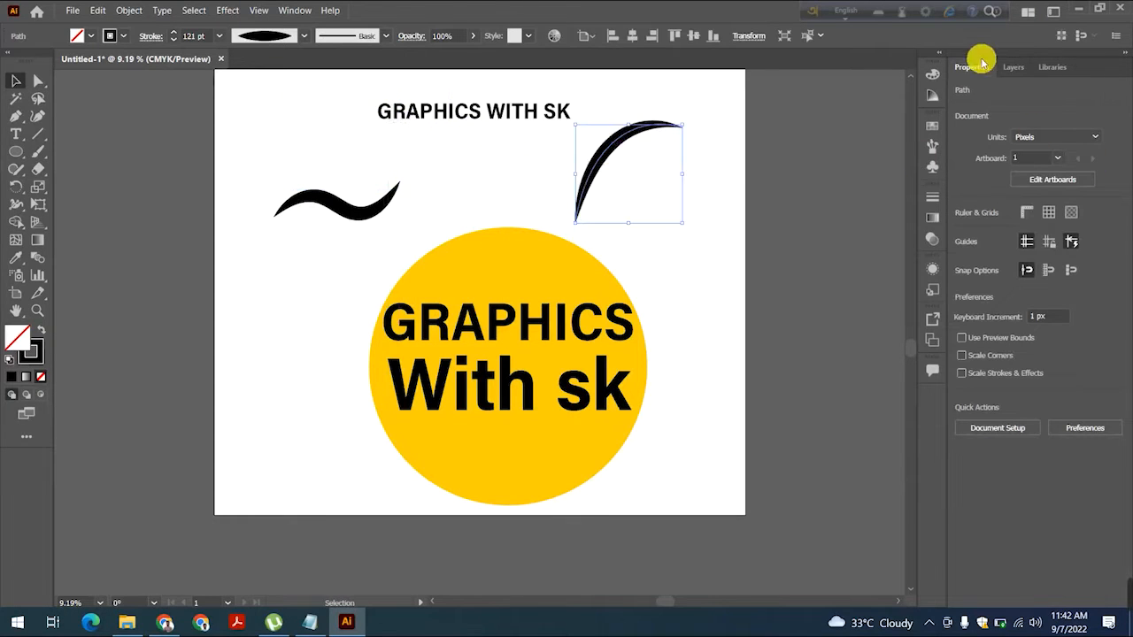
# Duplicate the curve in place, flip the copy horizontally and move it so both lower tips meet in a V
pyautogui.hotkey('ctrl', 'c')
pyautogui.hotkey('ctrl', 'f')
pyautogui.click(1063, 174)
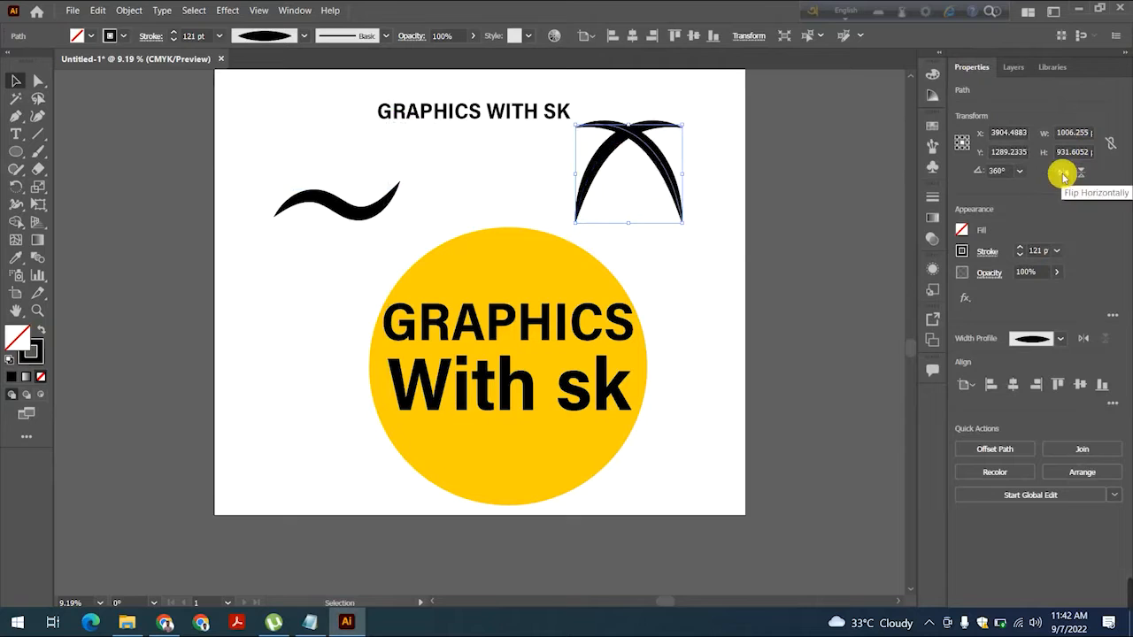
pyautogui.moveTo(664, 168); pyautogui.dragTo(550, 166)
pyautogui.click(663, 193)
pyautogui.click(569, 168)
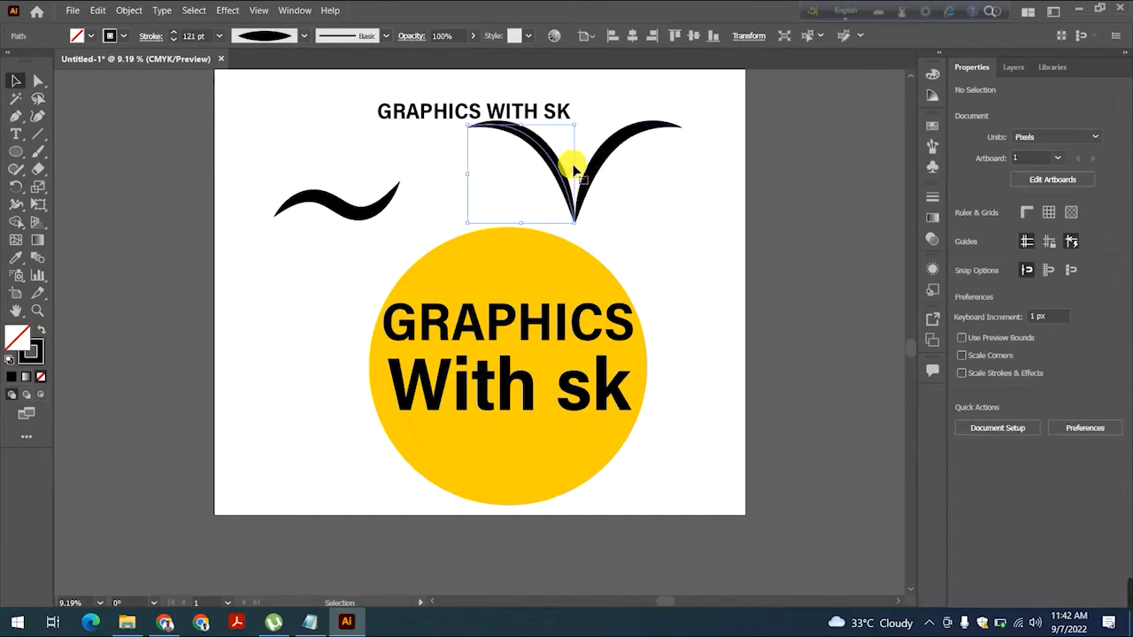
# Rotate the mirrored curve slightly and overlap its lower end with the other curve's
pyautogui.moveTo(582, 115); pyautogui.dragTo(563, 157)
pyautogui.click(602, 211)
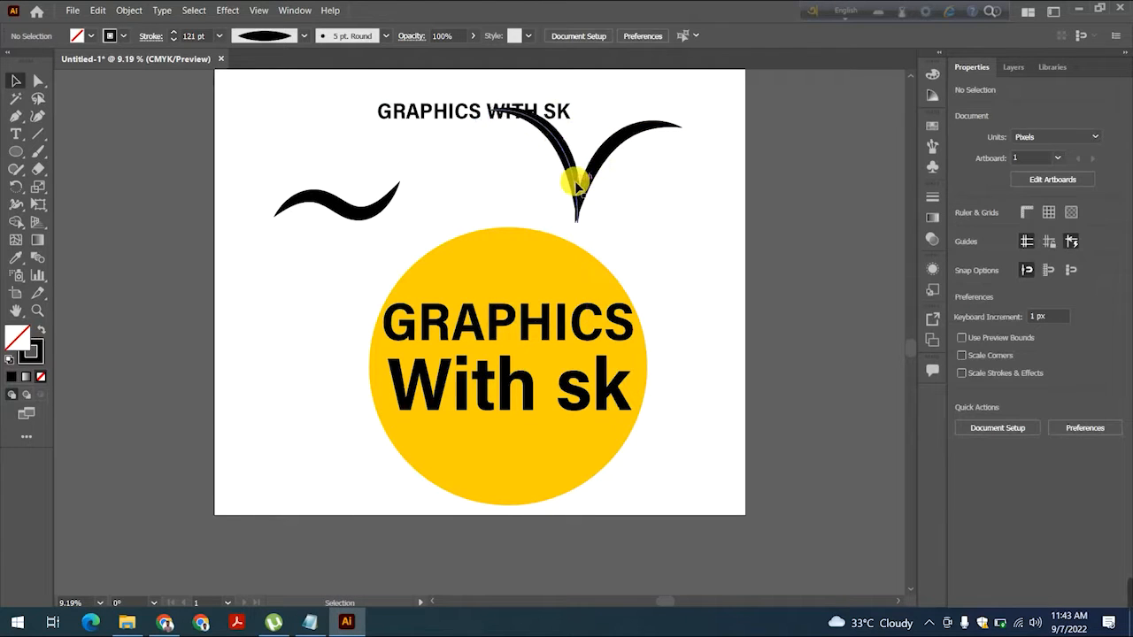
pyautogui.click(576, 184)
pyautogui.click(632, 203)
pyautogui.click(576, 191)
pyautogui.click(631, 202)
pyautogui.click(572, 176)
pyautogui.click(635, 203)
# Group the two curves and scale them down to a small pair of leaves just above the circle
pyautogui.moveTo(580, 176); pyautogui.dragTo(632, 182)
pyautogui.rightClick(578, 169)
pyautogui.click(675, 245)
pyautogui.moveTo(589, 115); pyautogui.dragTo(552, 176)
pyautogui.click(671, 240)
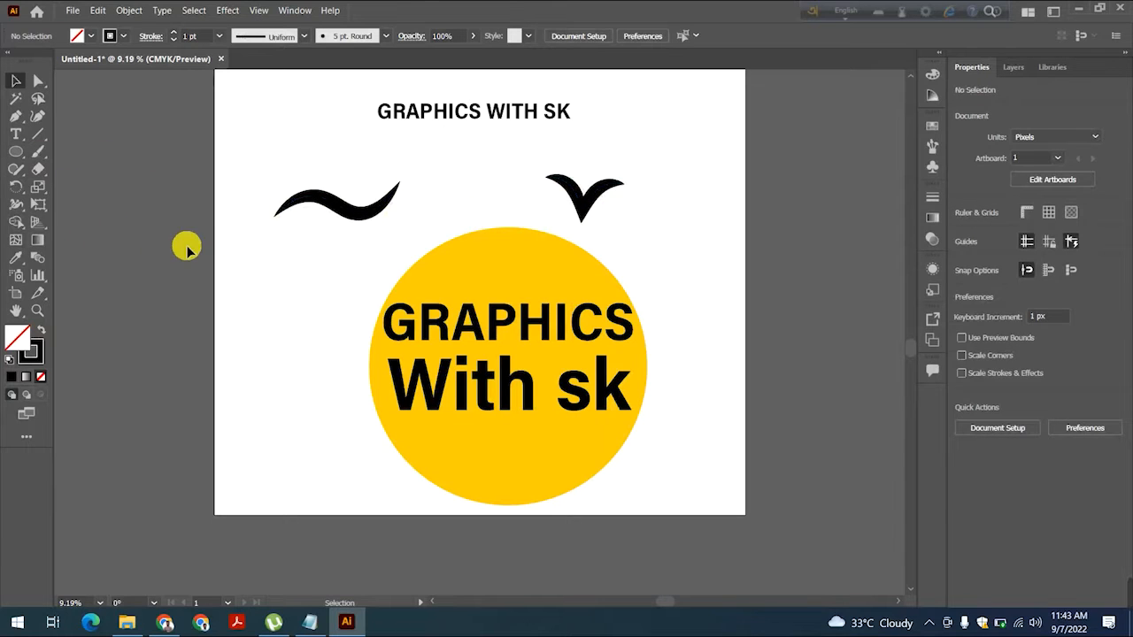
# Draw a short diagonal line about 189 px wide and high above the wavy stroke with the Curvature tool
pyautogui.click(38, 116)
pyautogui.click(281, 161)
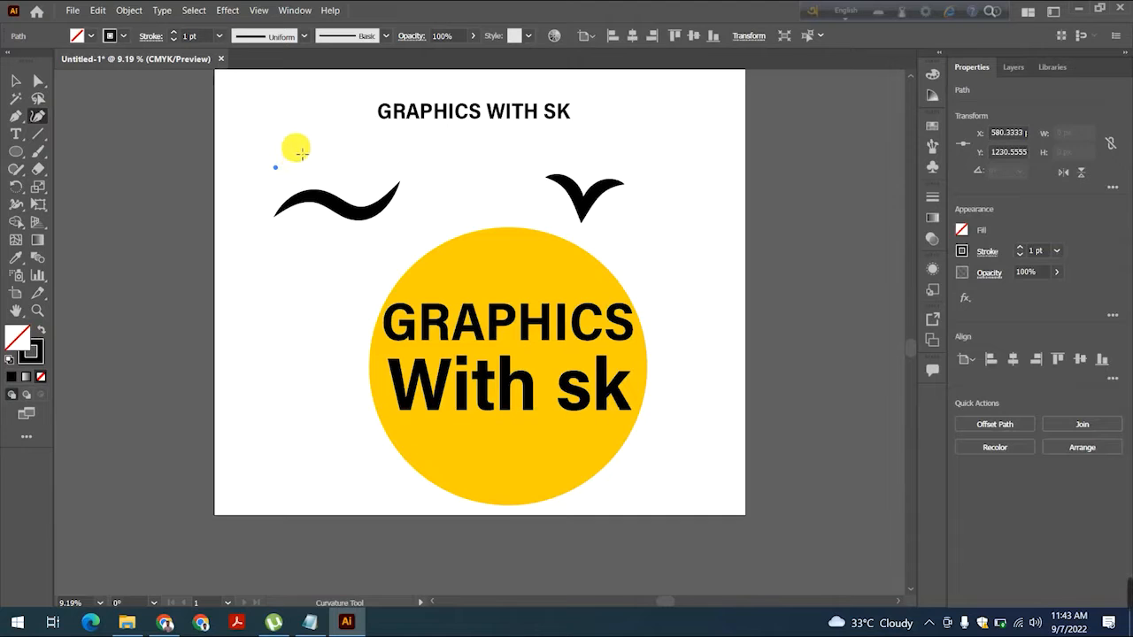
pyautogui.click(296, 148)
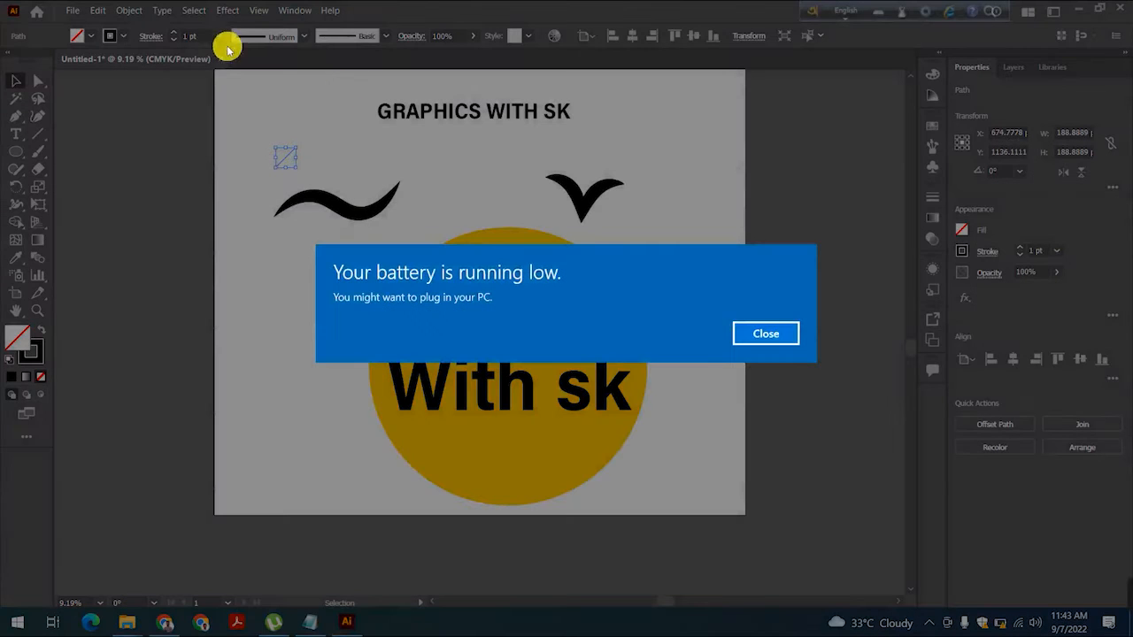
# Set the short line's stroke weight to 109 pt and apply the width profile that tapers at both ends
pyautogui.click(768, 332)
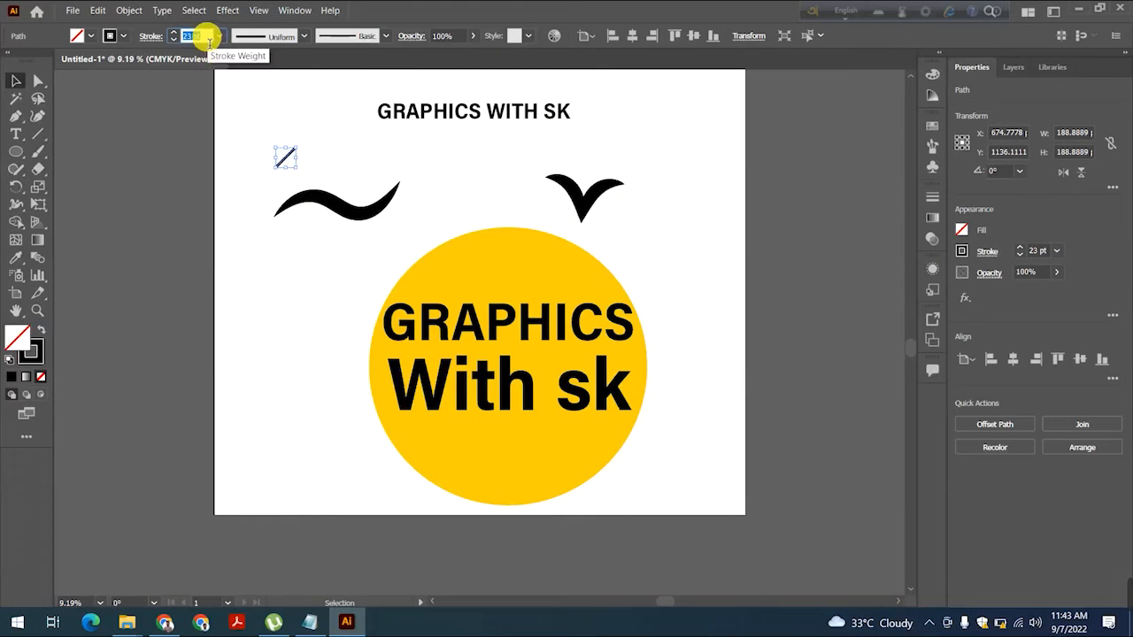
pyautogui.click(305, 36)
pyautogui.click(267, 81)
# Move the tapered line between the two leaves and turn it upright as the middle leaf
pyautogui.moveTo(278, 157); pyautogui.dragTo(587, 180)
pyautogui.click(617, 160)
pyautogui.click(612, 163)
pyautogui.click(647, 235)
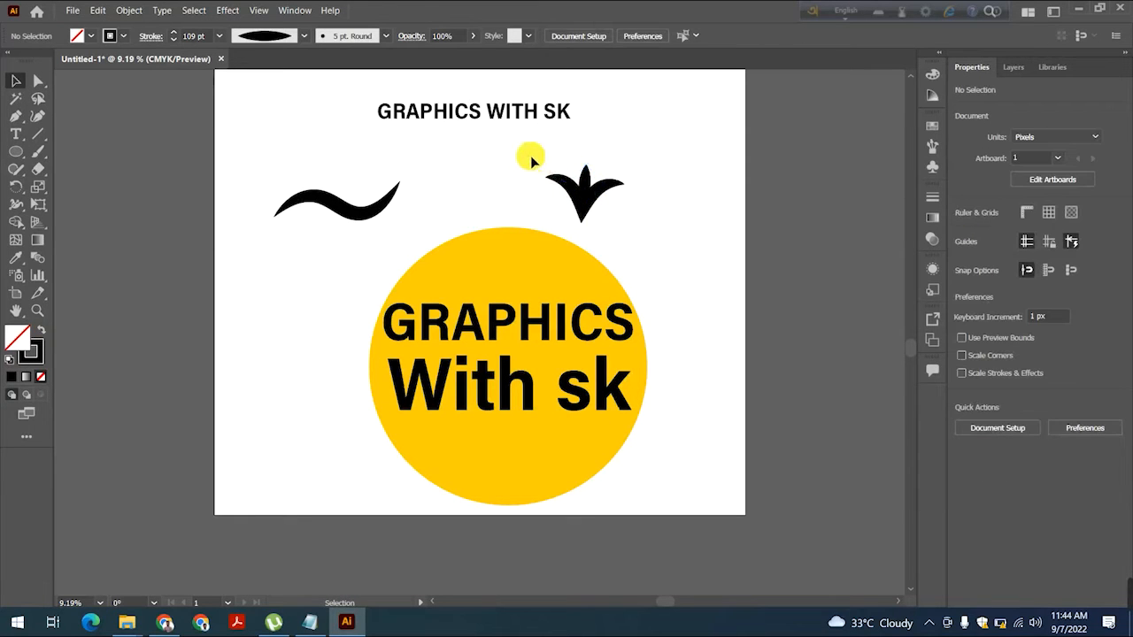
# Select all three leaf shapes and group them
pyautogui.moveTo(530, 157); pyautogui.dragTo(614, 208)
pyautogui.rightClick(595, 190)
pyautogui.click(628, 285)
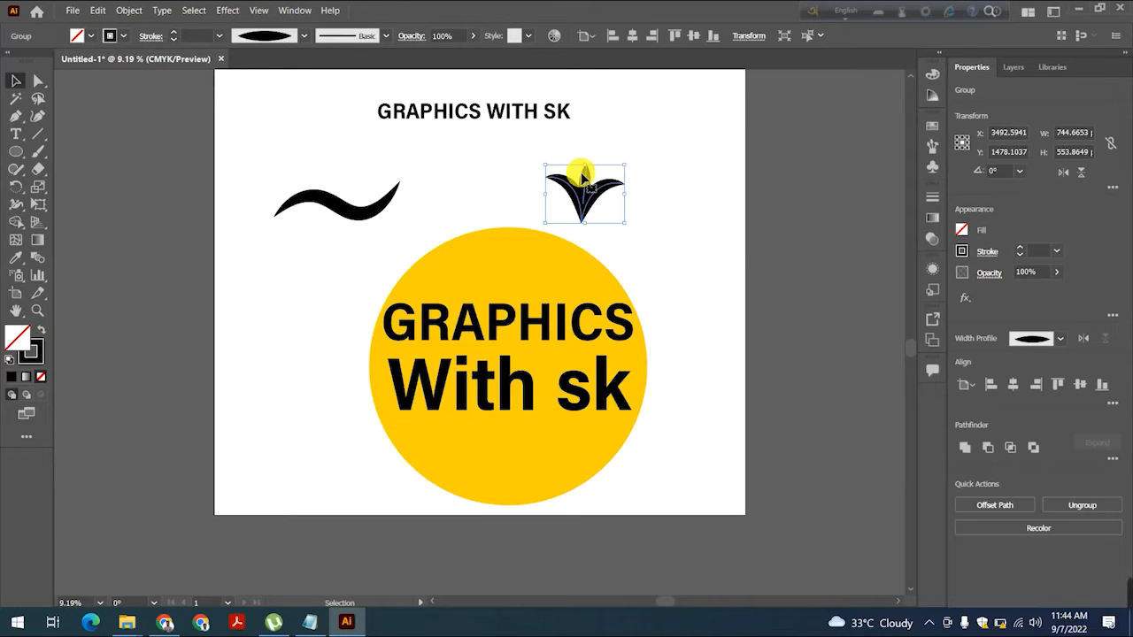
pyautogui.rightClick(583, 178)
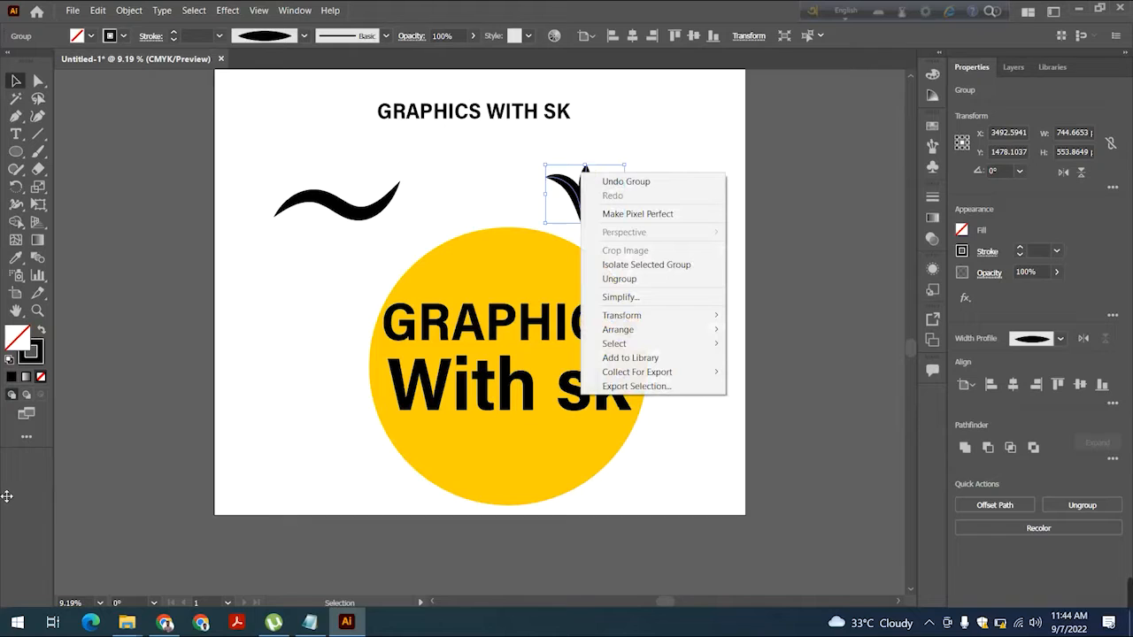
pyautogui.click(286, 177)
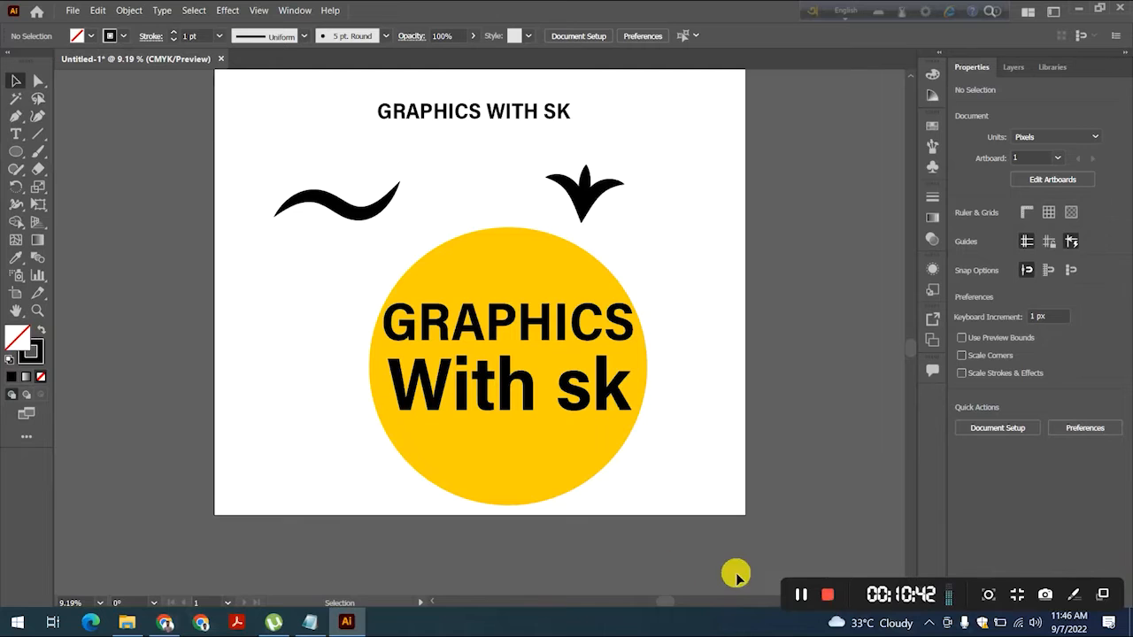
pyautogui.click(801, 599)
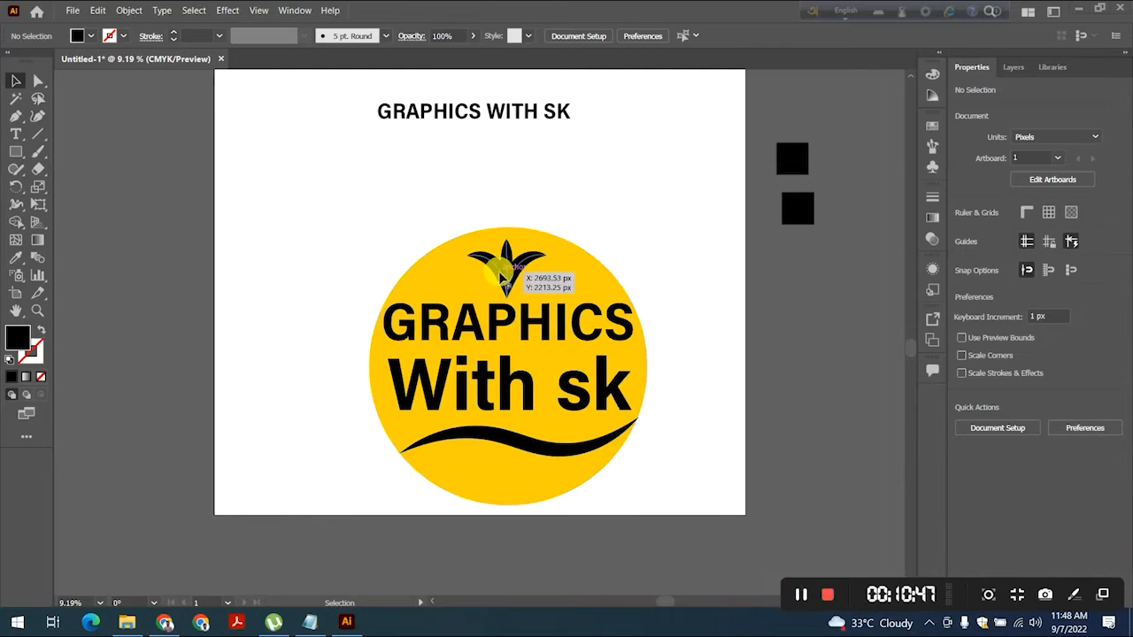
# Nudge the wavy stroke slightly into place beneath the text on the yellow circle
pyautogui.click(520, 438)
pyautogui.click(683, 430)
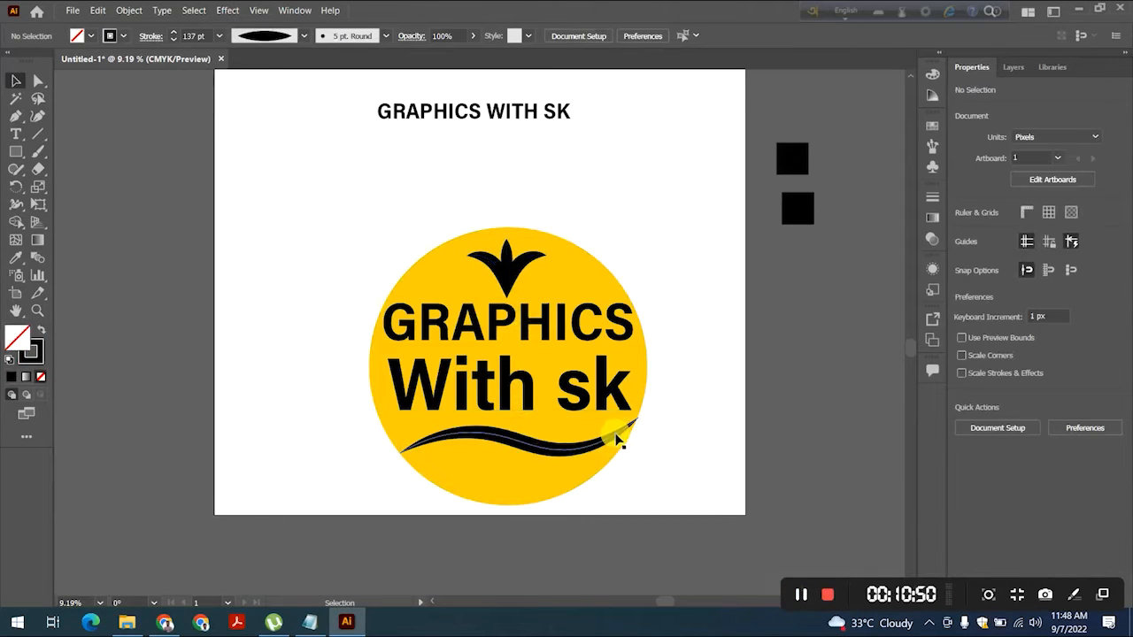
pyautogui.moveTo(614, 438); pyautogui.dragTo(618, 440)
pyautogui.click(776, 404)
pyautogui.click(543, 448)
pyautogui.click(754, 362)
# Set the leaf group's stroke color to a light green
pyautogui.click(478, 264)
pyautogui.doubleClick(35, 351)
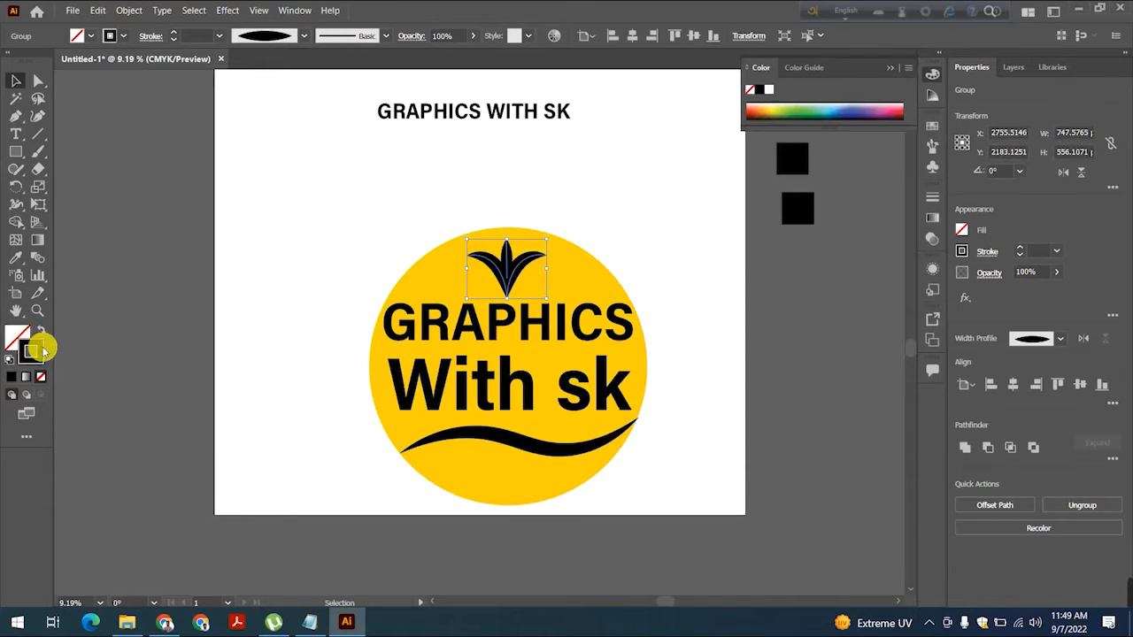
pyautogui.click(585, 338)
pyautogui.moveTo(556, 331); pyautogui.dragTo(579, 207)
pyautogui.click(718, 219)
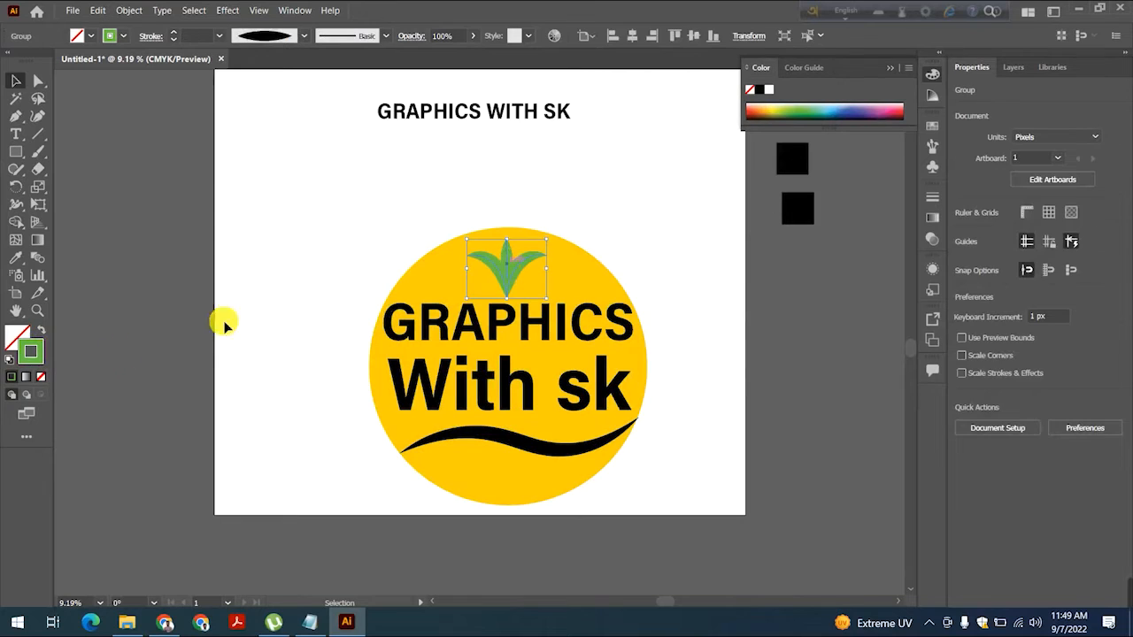
# Change the leaf group's stroke color to a deeper, more saturated green
pyautogui.doubleClick(33, 352)
pyautogui.click(561, 279)
pyautogui.click(690, 217)
pyautogui.click(678, 321)
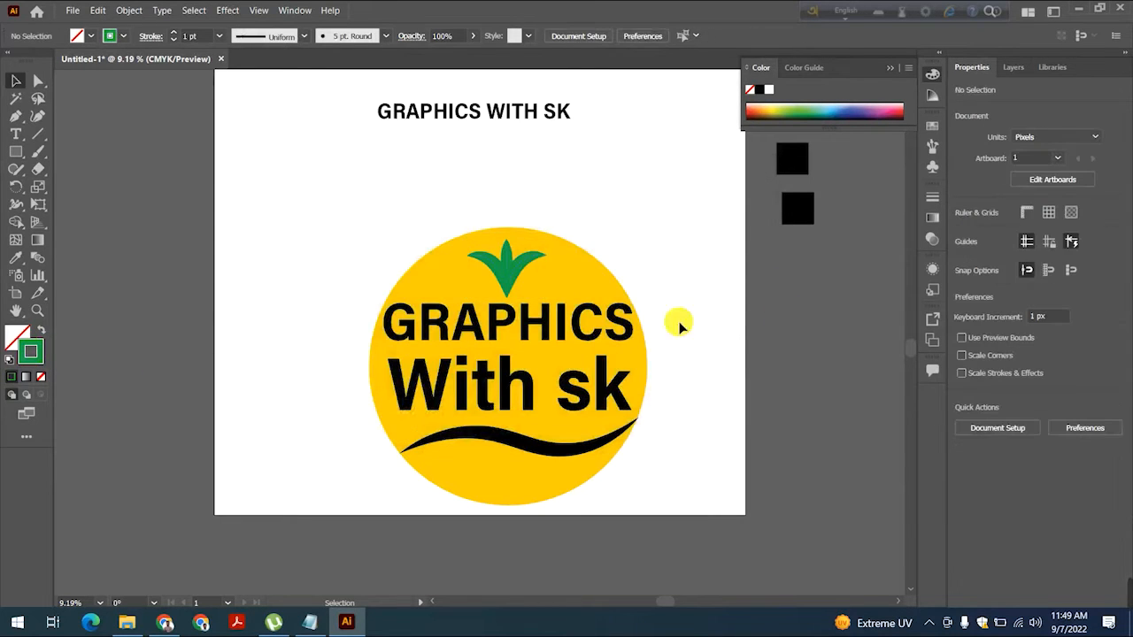
# Recolor the leaf group's stroke, trying a bright green before applying the dark green #096B01
pyautogui.click(505, 258)
pyautogui.doubleClick(24, 352)
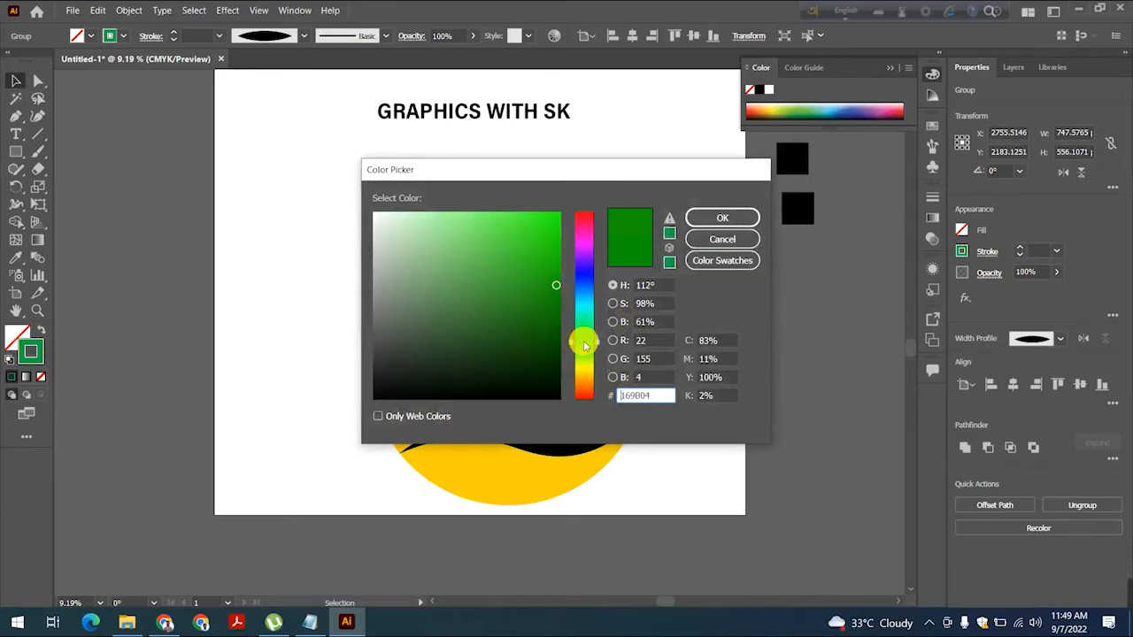
pyautogui.click(558, 223)
pyautogui.click(720, 218)
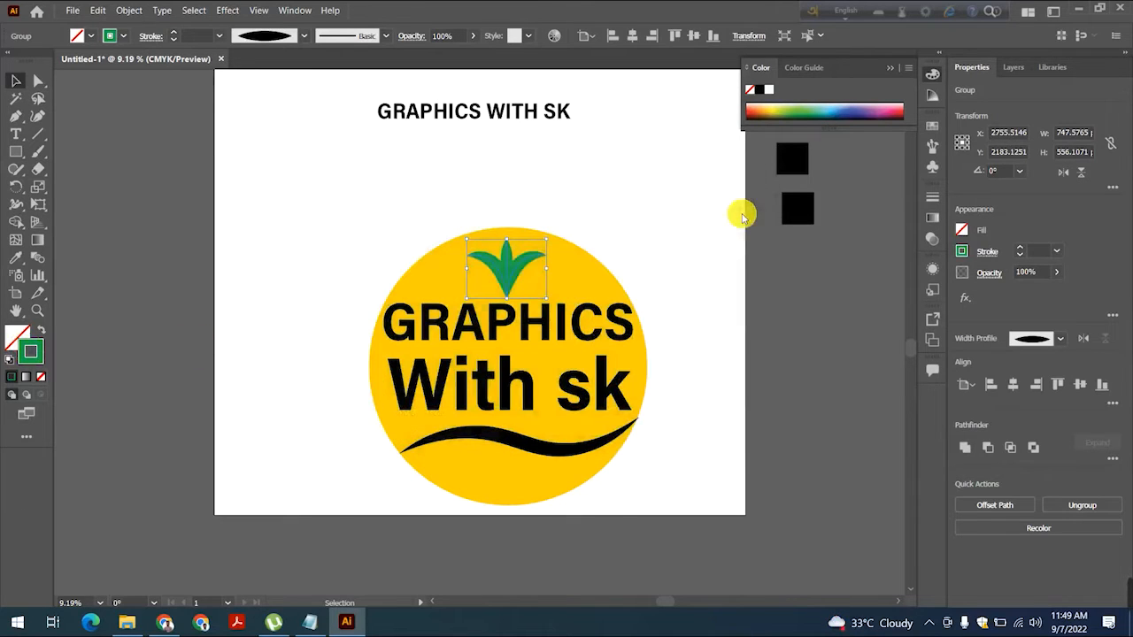
pyautogui.doubleClick(31, 351)
pyautogui.click(557, 320)
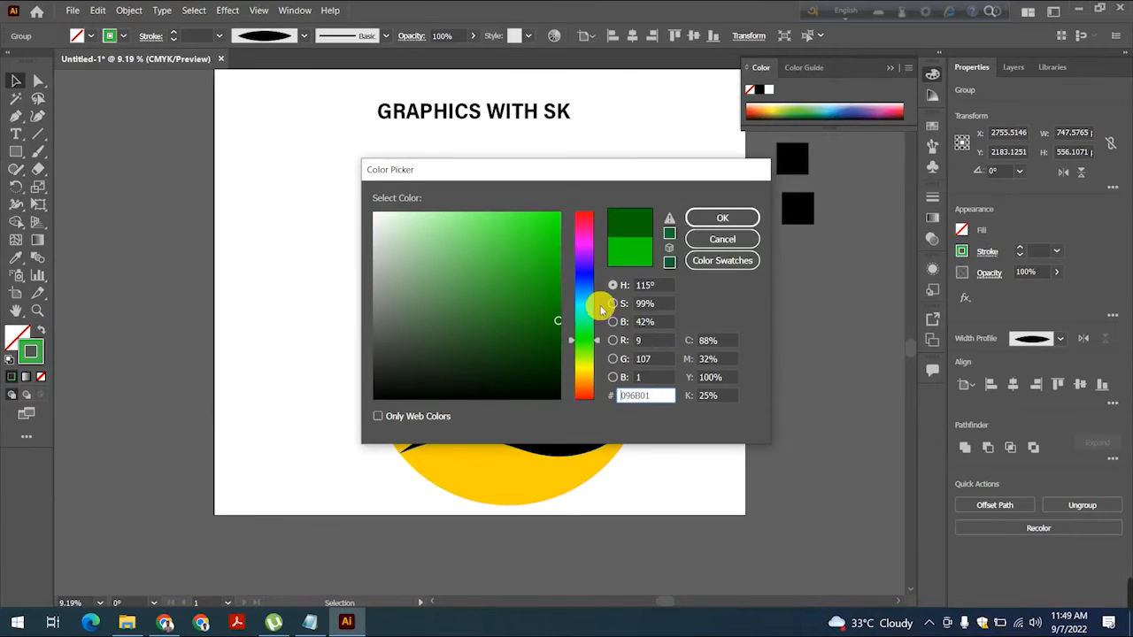
pyautogui.click(713, 220)
pyautogui.click(859, 328)
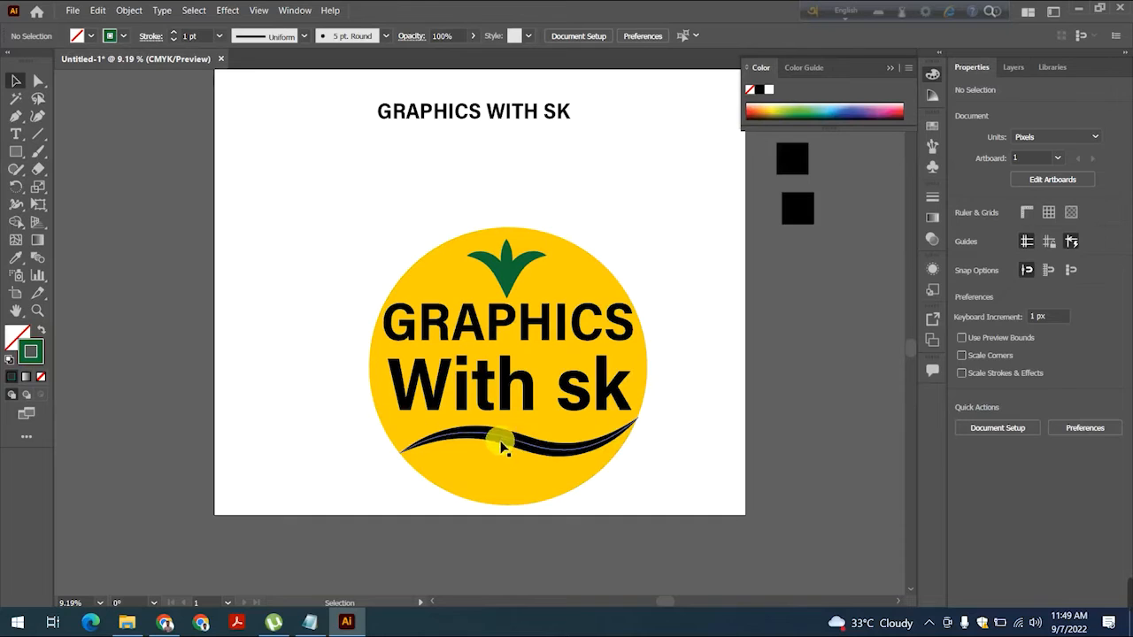
pyautogui.click(625, 443)
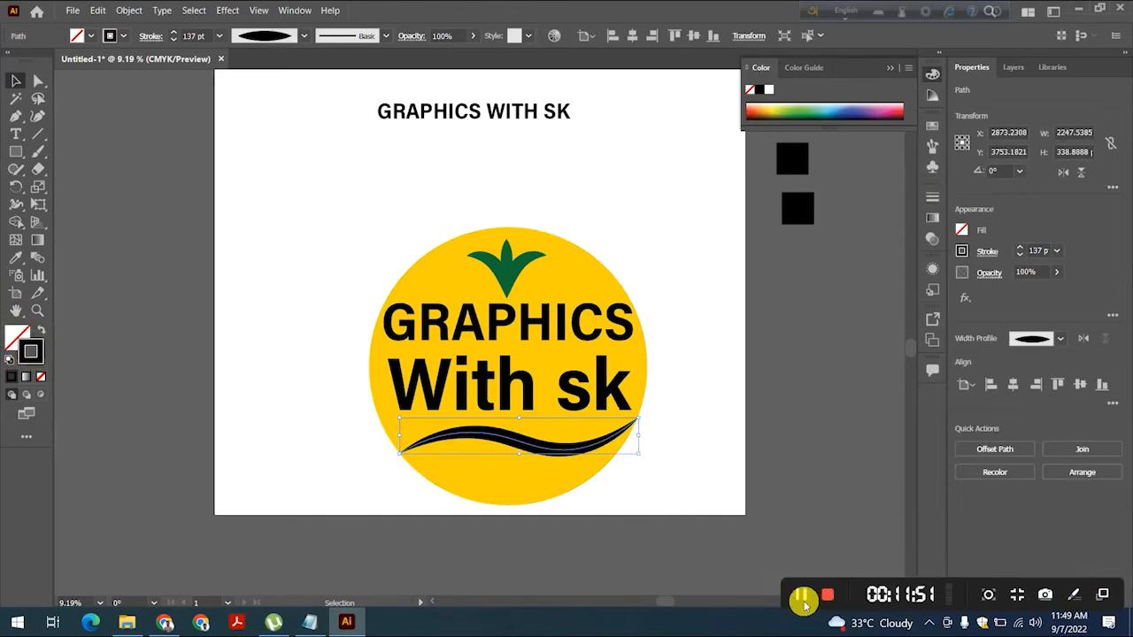
pyautogui.click(799, 593)
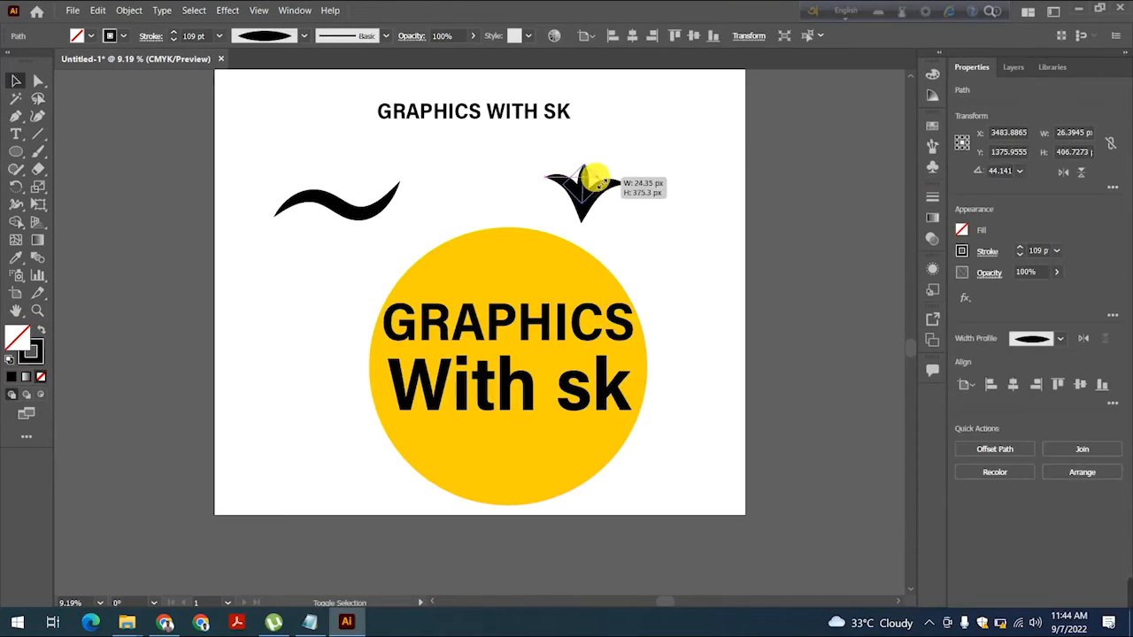
# Adjust the upright tapered line between the two leaves and group the three leaf shapes
pyautogui.moveTo(590, 172)
pyautogui.mouseDown()
pyautogui.moveTo(623, 189)
pyautogui.moveTo(586, 178)
pyautogui.mouseUp()
pyautogui.click(643, 232)
pyautogui.moveTo(644, 232); pyautogui.dragTo(549, 185)
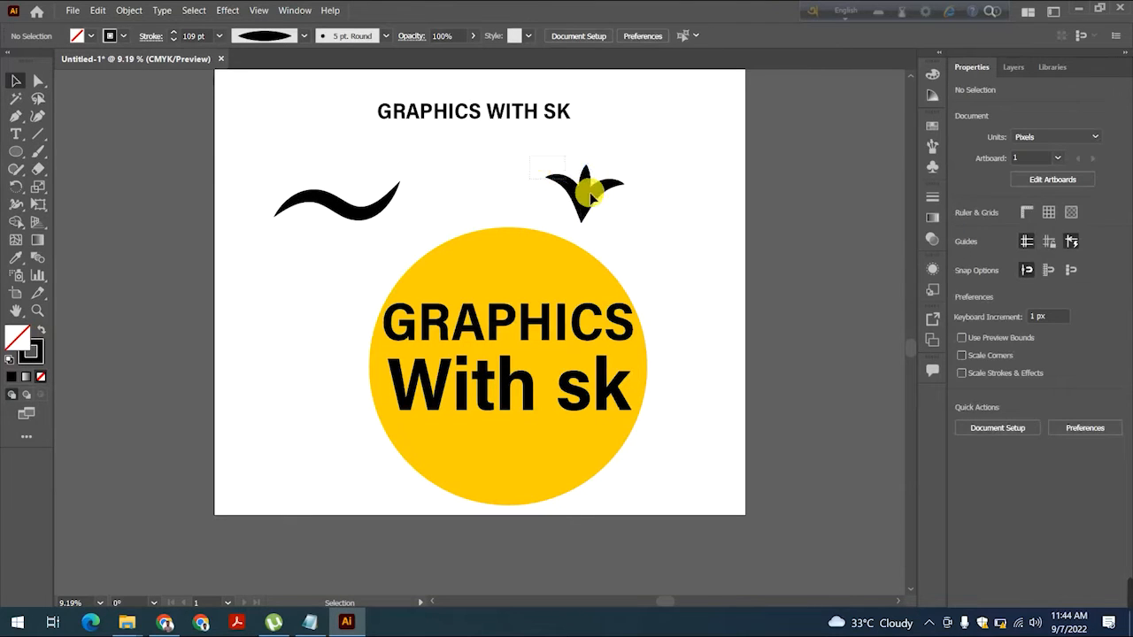
pyautogui.rightClick(598, 191)
pyautogui.click(644, 286)
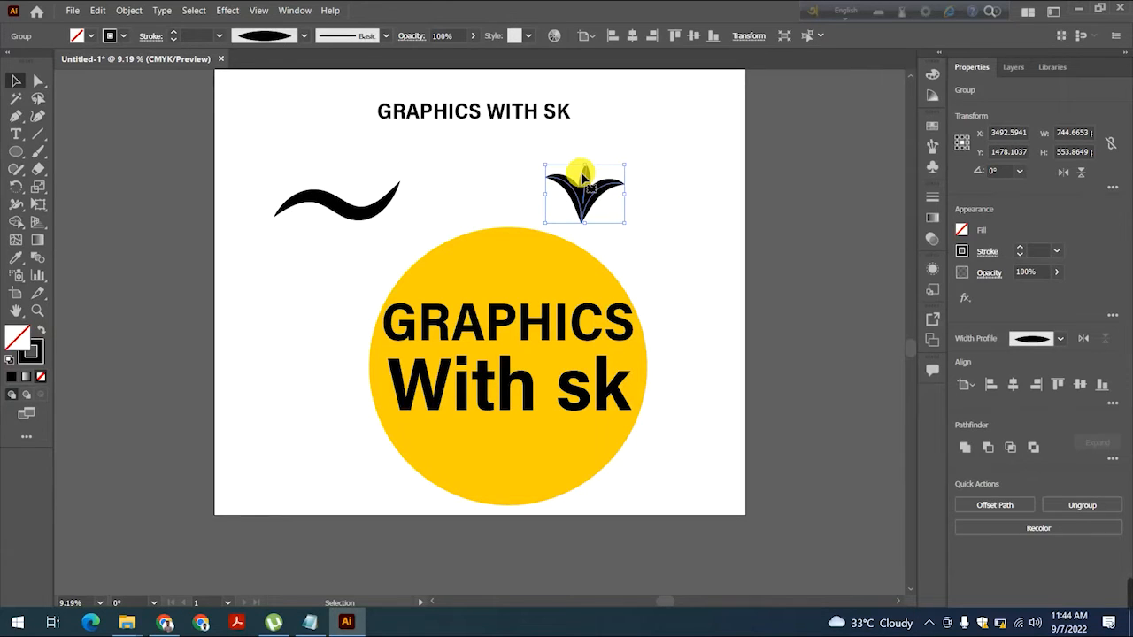
pyautogui.rightClick(584, 177)
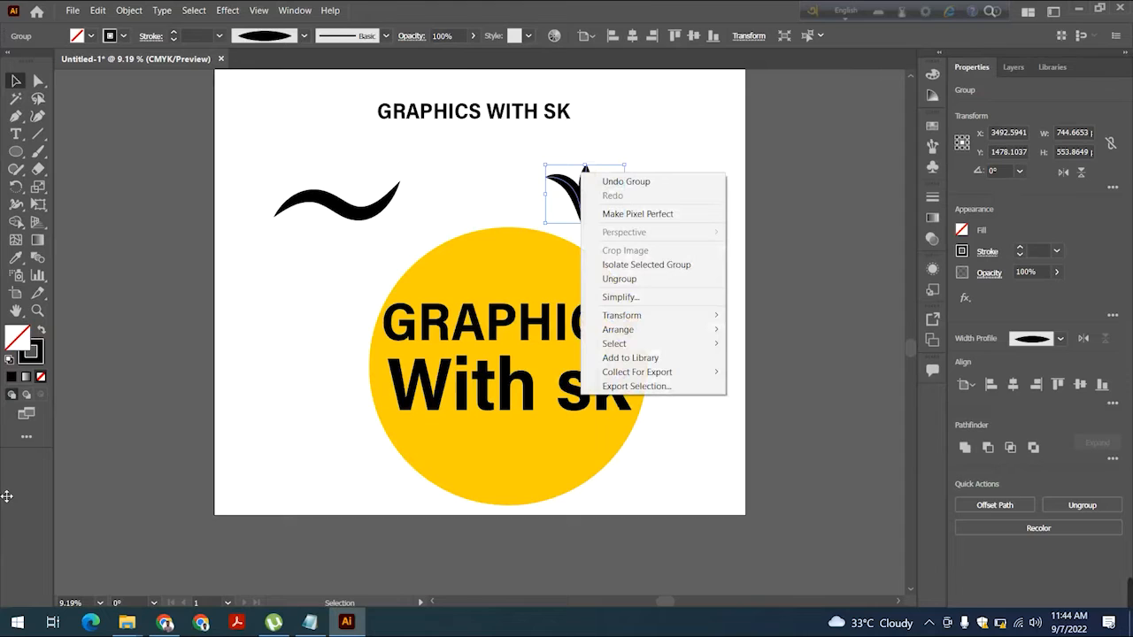
pyautogui.click(287, 176)
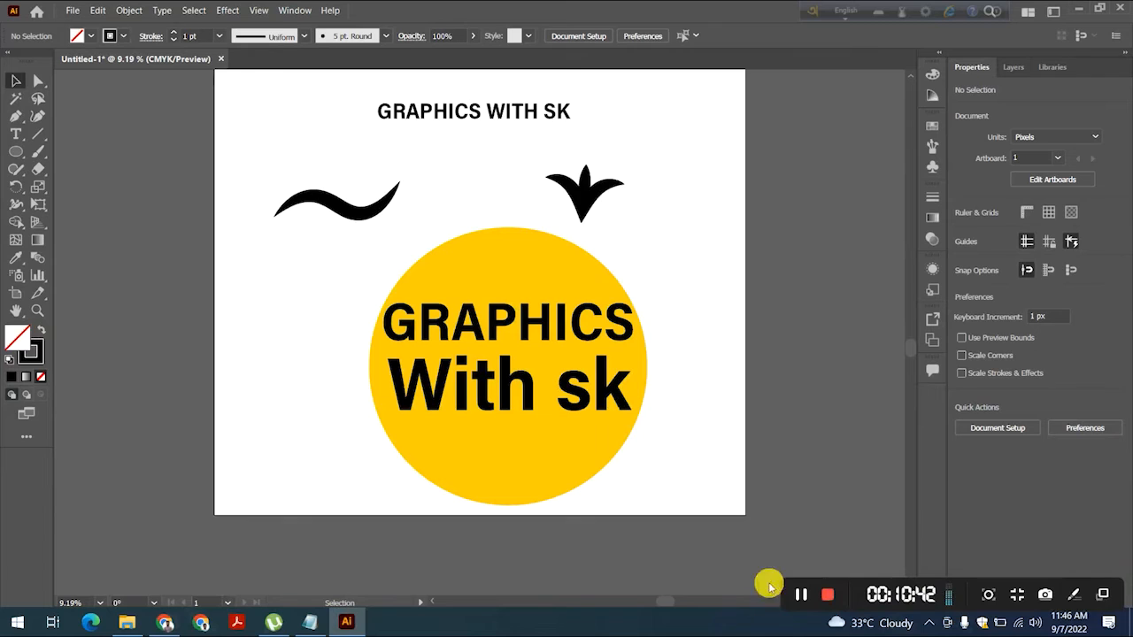
pyautogui.click(799, 596)
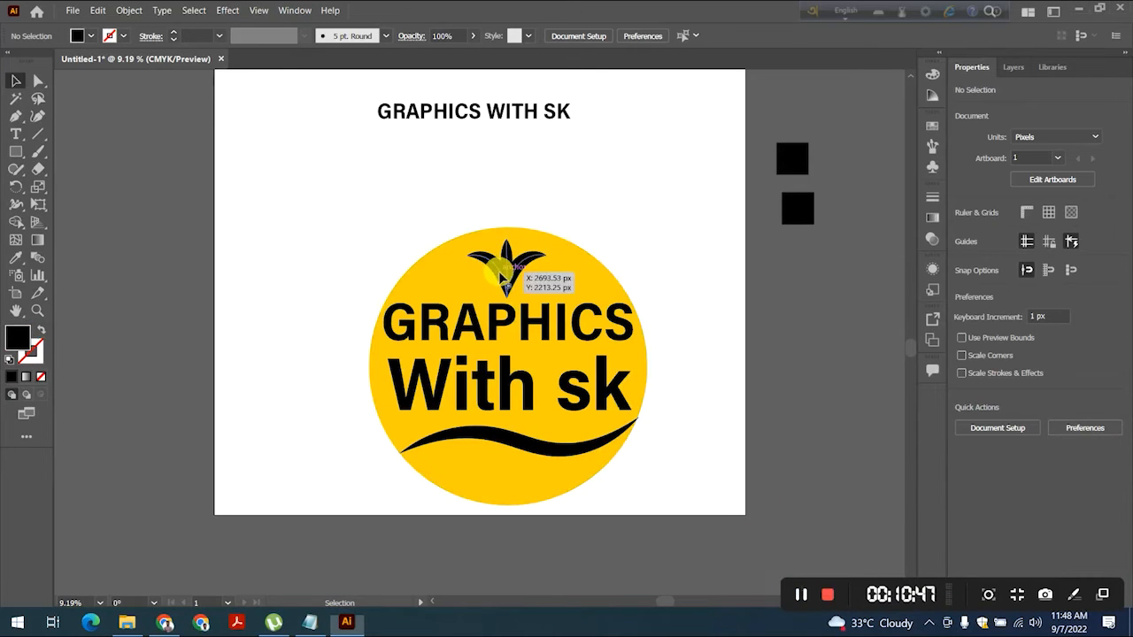
# Reposition the wavy tapered stroke slightly so it spans the yellow circle below the text
pyautogui.click(521, 438)
pyautogui.click(663, 435)
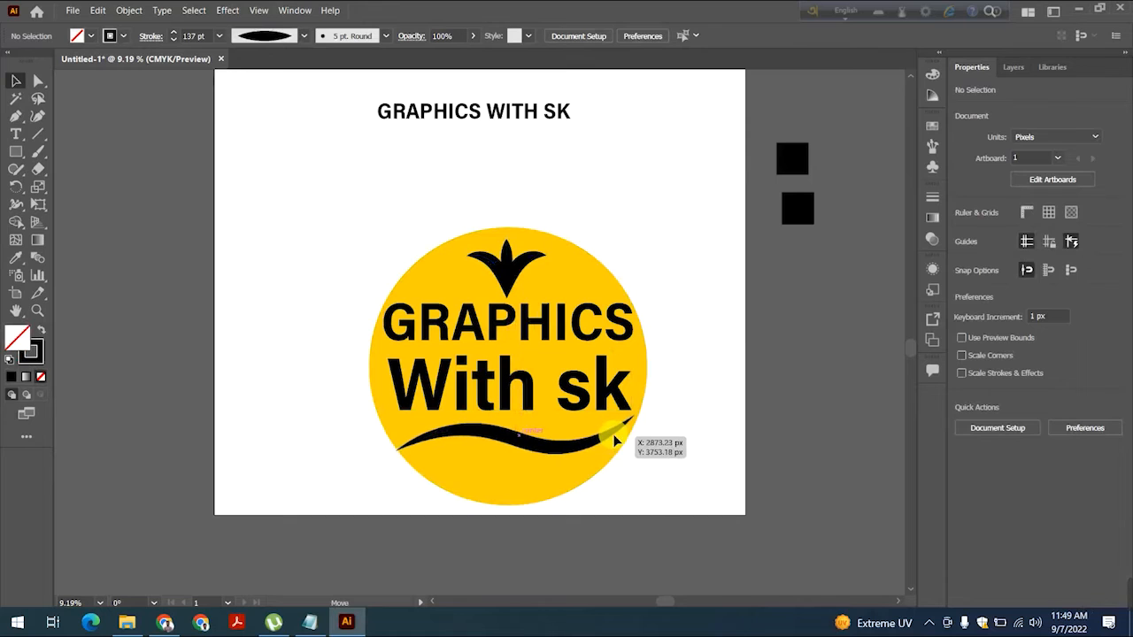
pyautogui.moveTo(612, 439); pyautogui.dragTo(616, 441)
pyautogui.click(774, 415)
pyautogui.click(544, 448)
pyautogui.click(753, 362)
# Recolor the black three-leaf group's stroke to a bright, fully saturated green
pyautogui.click(481, 260)
pyautogui.doubleClick(30, 351)
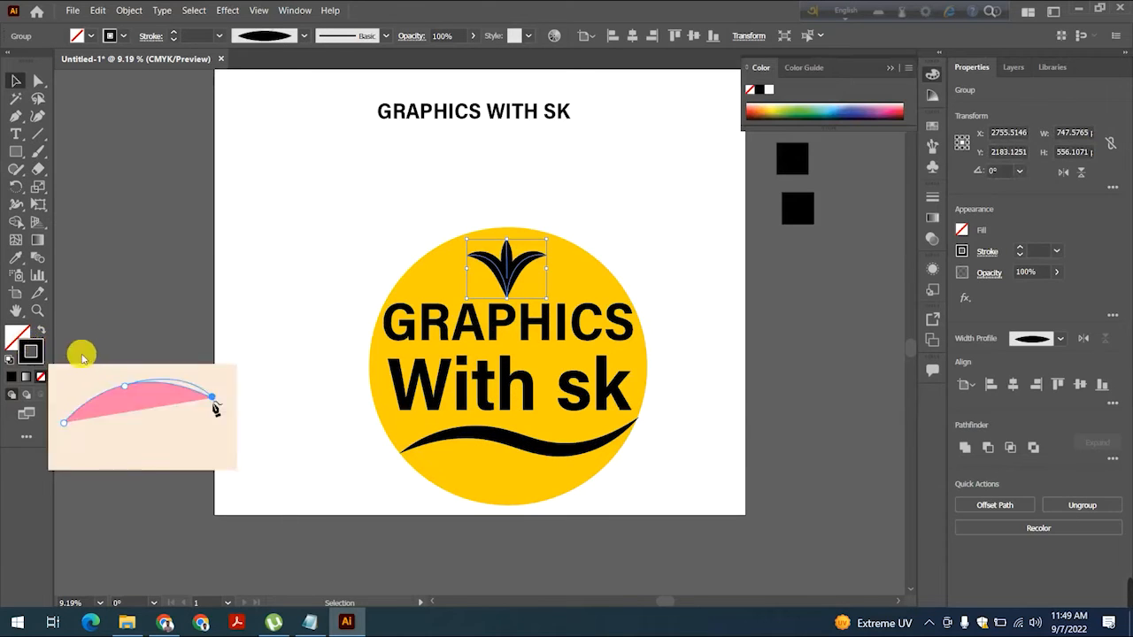
pyautogui.click(585, 342)
pyautogui.moveTo(561, 337); pyautogui.dragTo(560, 215)
pyautogui.click(723, 218)
pyautogui.click(742, 256)
# Darken the leaf group's stroke to a medium green around #049E04
pyautogui.click(508, 266)
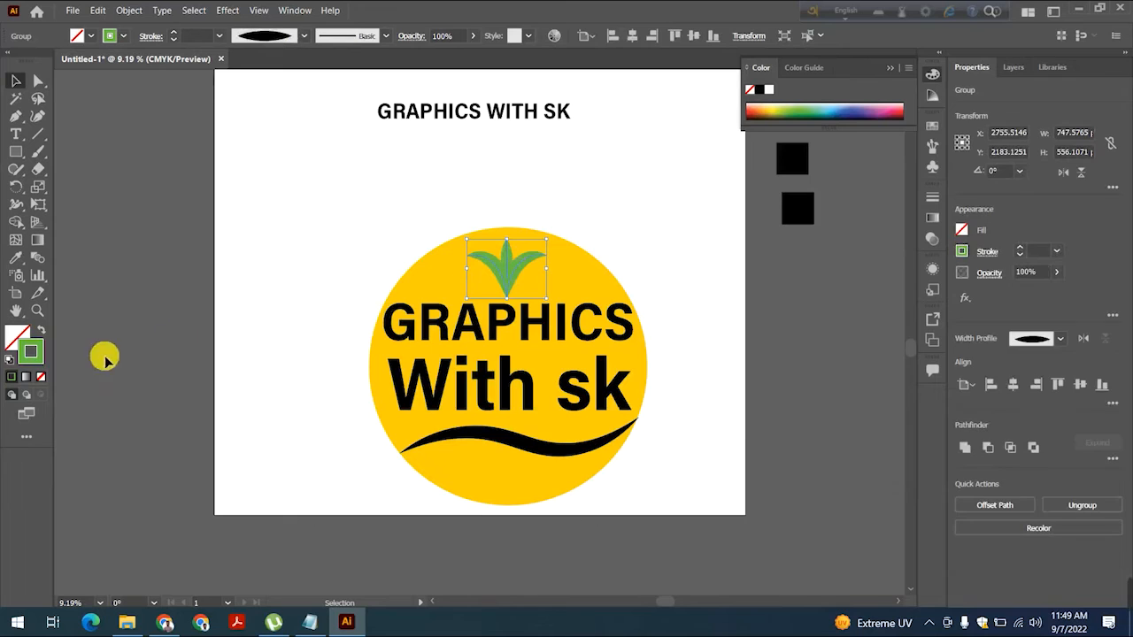
pyautogui.doubleClick(31, 351)
pyautogui.click(560, 281)
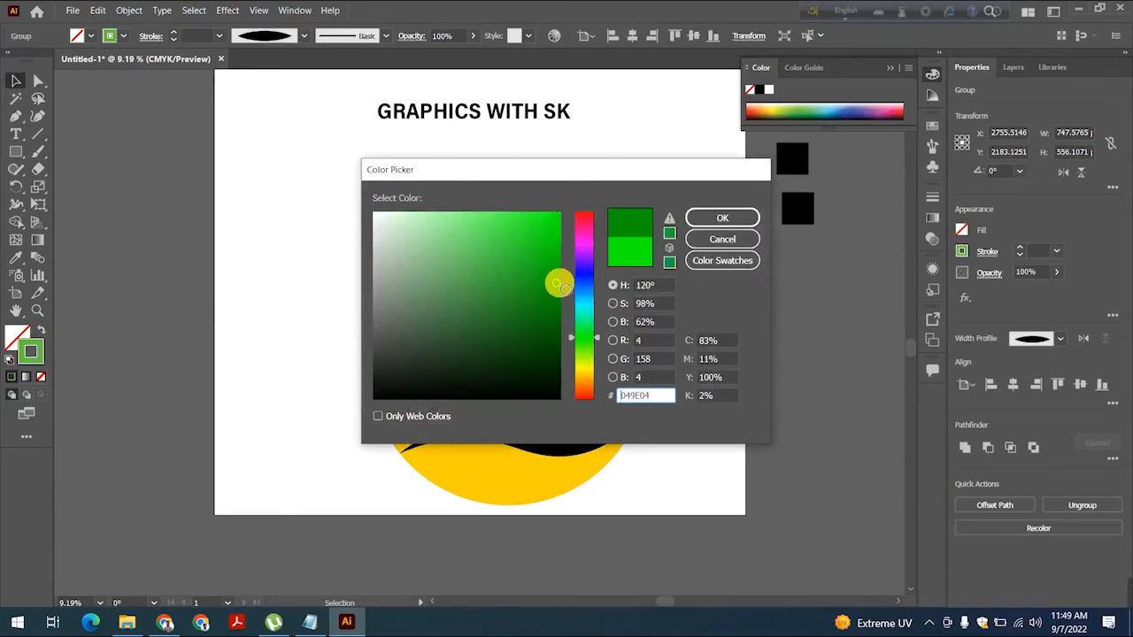
pyautogui.click(693, 221)
pyautogui.click(814, 296)
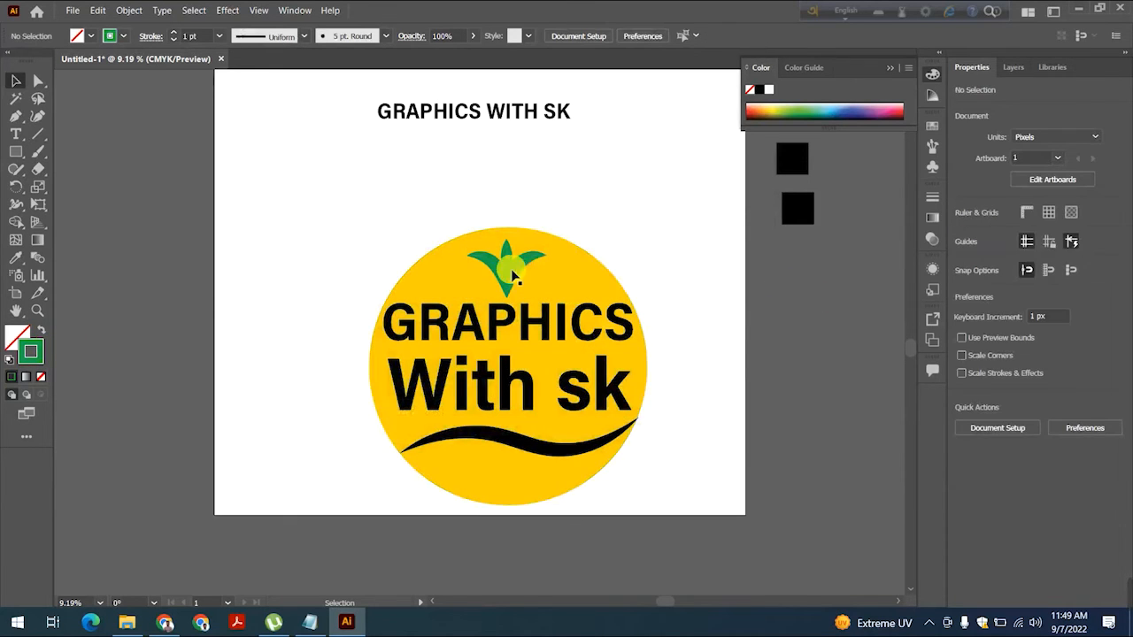
# Change the leaf group's stroke to a brighter, slightly yellower green
pyautogui.click(510, 269)
pyautogui.doubleClick(27, 351)
pyautogui.click(583, 337)
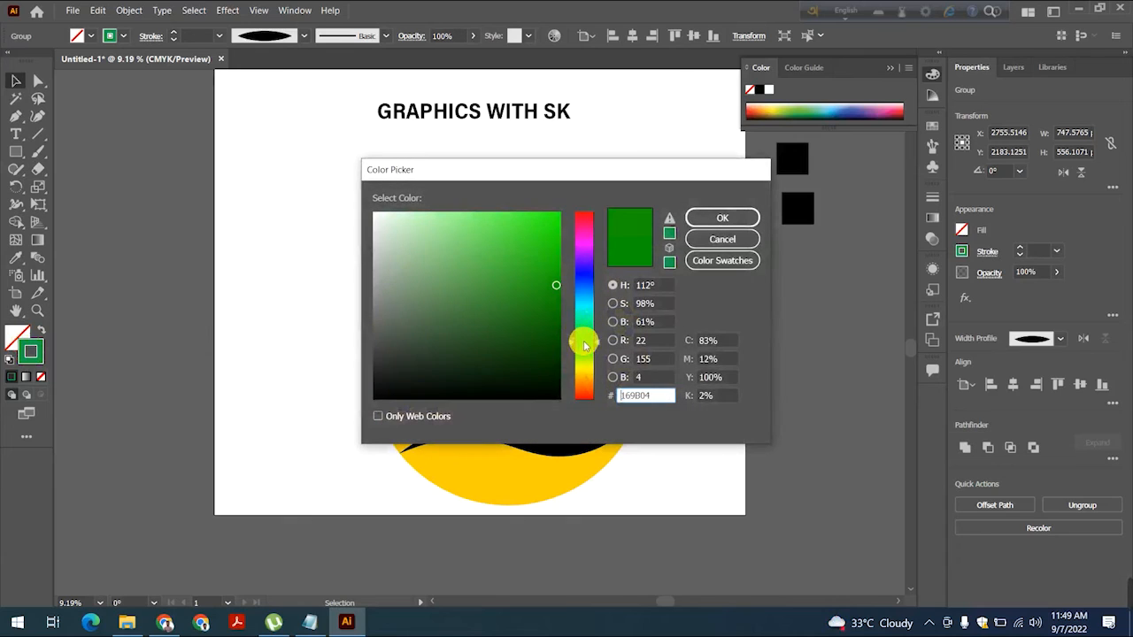
pyautogui.click(564, 221)
pyautogui.click(739, 216)
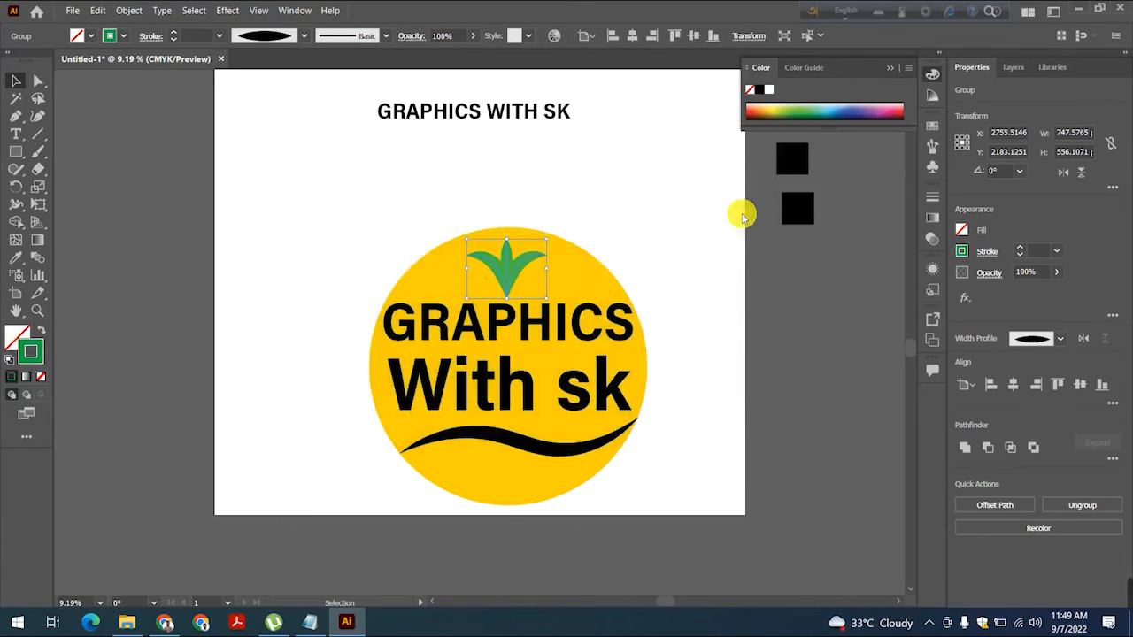
# Set the leaf group's stroke color to dark green #096B01 and deselect it
pyautogui.doubleClick(36, 351)
pyautogui.click(556, 322)
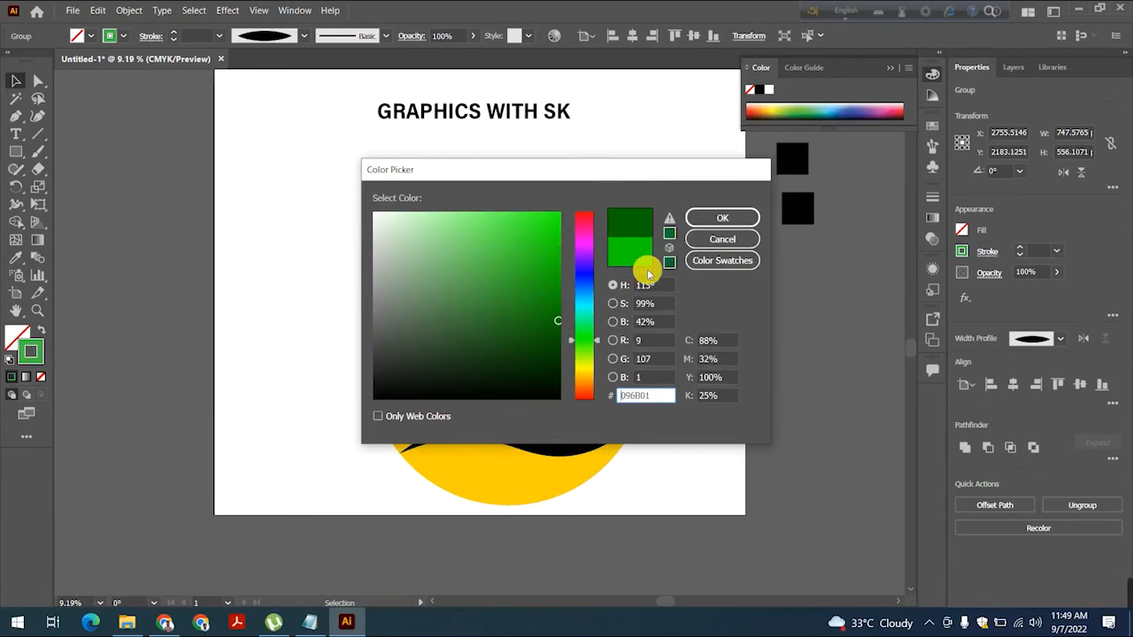
pyautogui.click(735, 218)
pyautogui.click(861, 328)
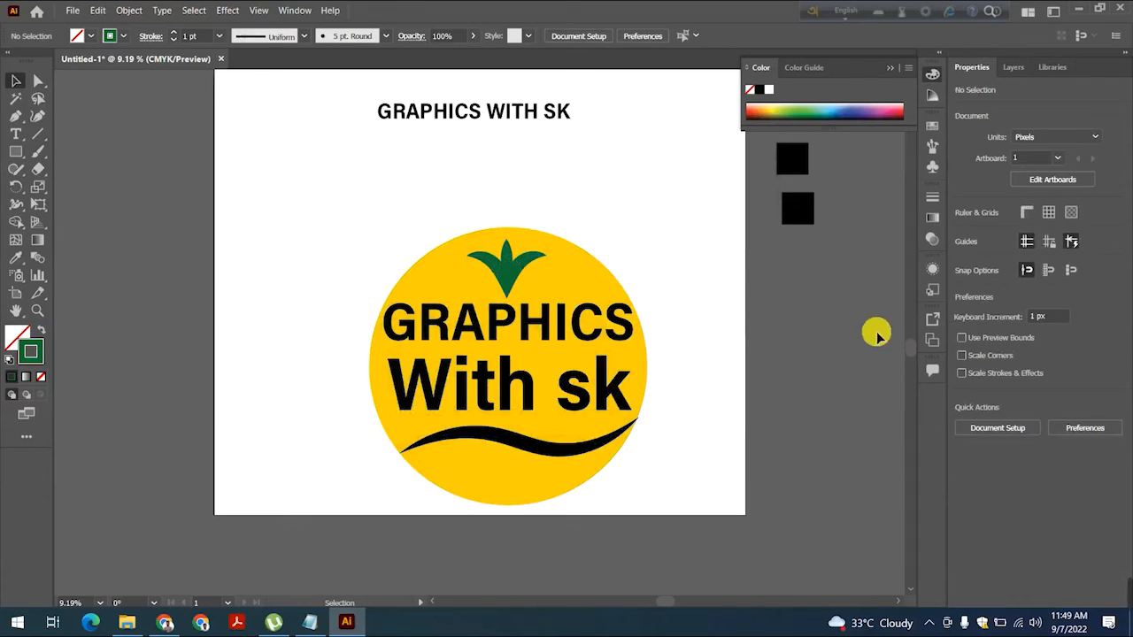
pyautogui.click(503, 444)
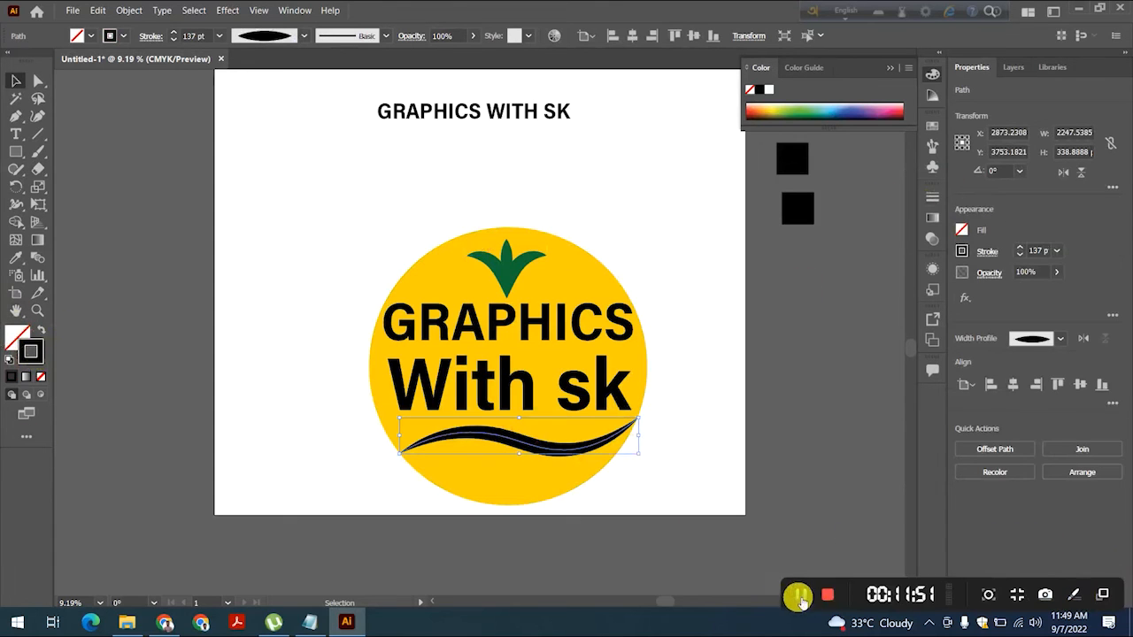
pyautogui.click(801, 593)
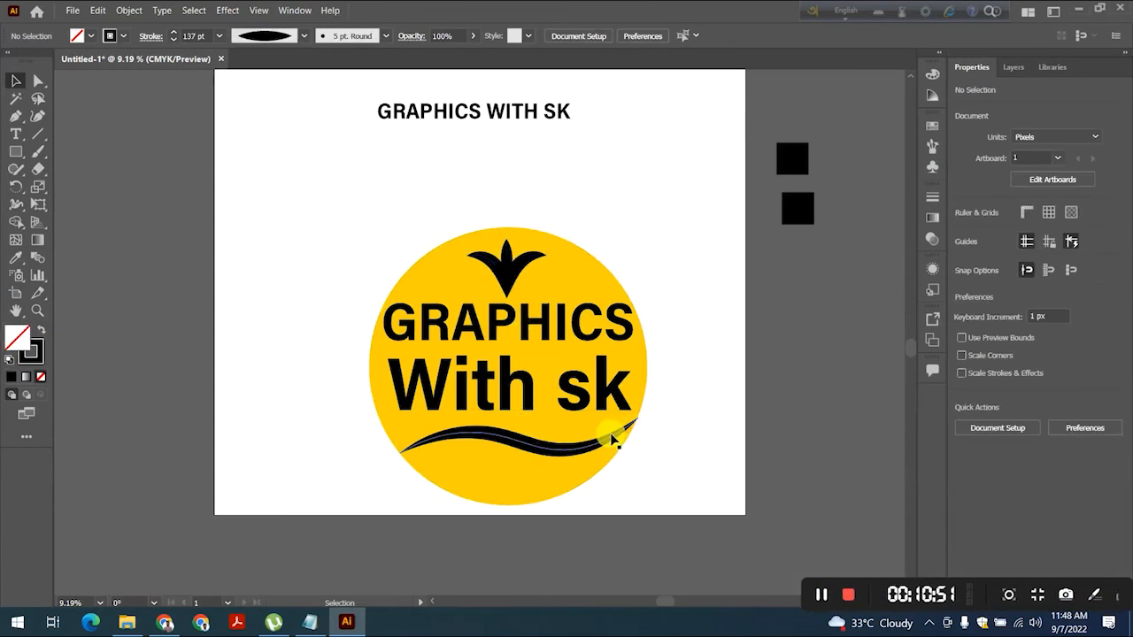
# Nudge the wavy tapered stroke under the text and deselect the artwork
pyautogui.moveTo(614, 440)
pyautogui.mouseDown()
pyautogui.moveTo(602, 440)
pyautogui.moveTo(625, 433)
pyautogui.moveTo(610, 443)
pyautogui.mouseUp()
pyautogui.click(776, 410)
pyautogui.moveTo(375, 241); pyautogui.dragTo(549, 446)
pyautogui.click(653, 405)
# Set the black leaf group's stroke color to bright green #00FF00
pyautogui.click(475, 291)
pyautogui.doubleClick(34, 352)
pyautogui.click(580, 339)
pyautogui.moveTo(558, 337); pyautogui.dragTo(571, 212)
pyautogui.click(705, 214)
pyautogui.click(847, 321)
# Change the leaf group's stroke color to medium green #029E02
pyautogui.click(507, 261)
pyautogui.doubleClick(40, 353)
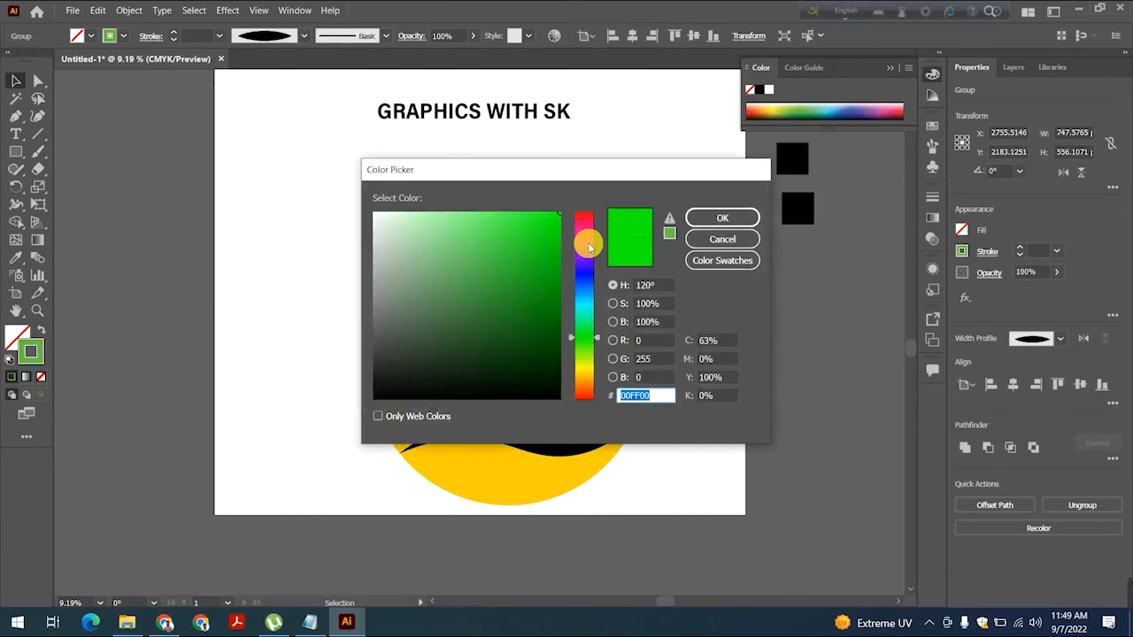
pyautogui.click(557, 283)
pyautogui.click(690, 218)
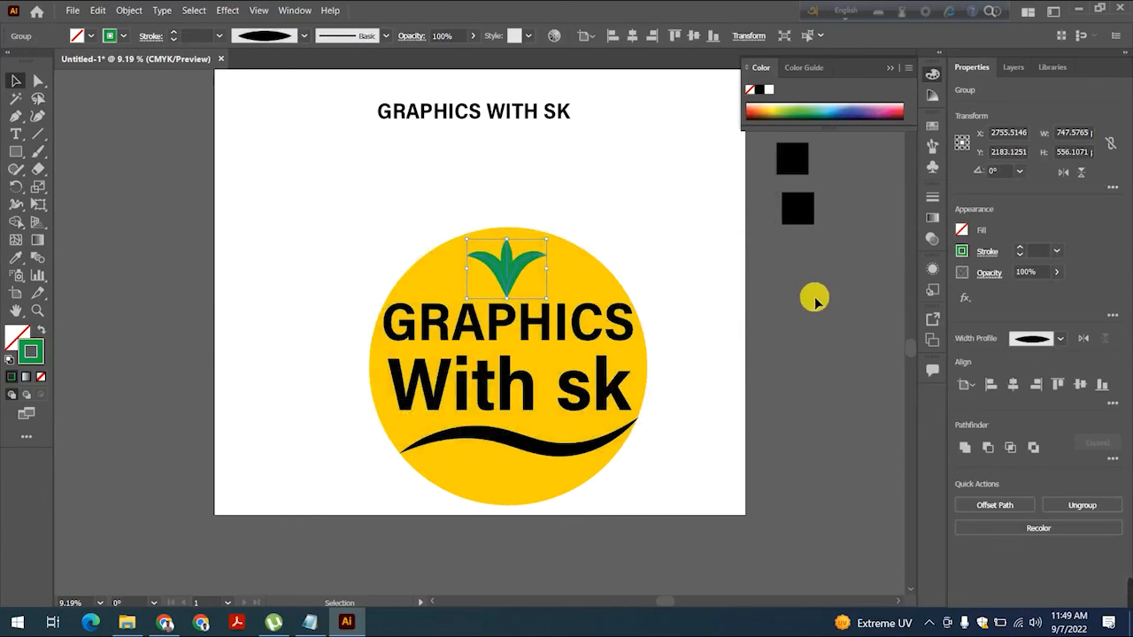
pyautogui.click(815, 298)
# Brighten the leaf group's stroke color to green #0BD300
pyautogui.click(531, 273)
pyautogui.doubleClick(26, 347)
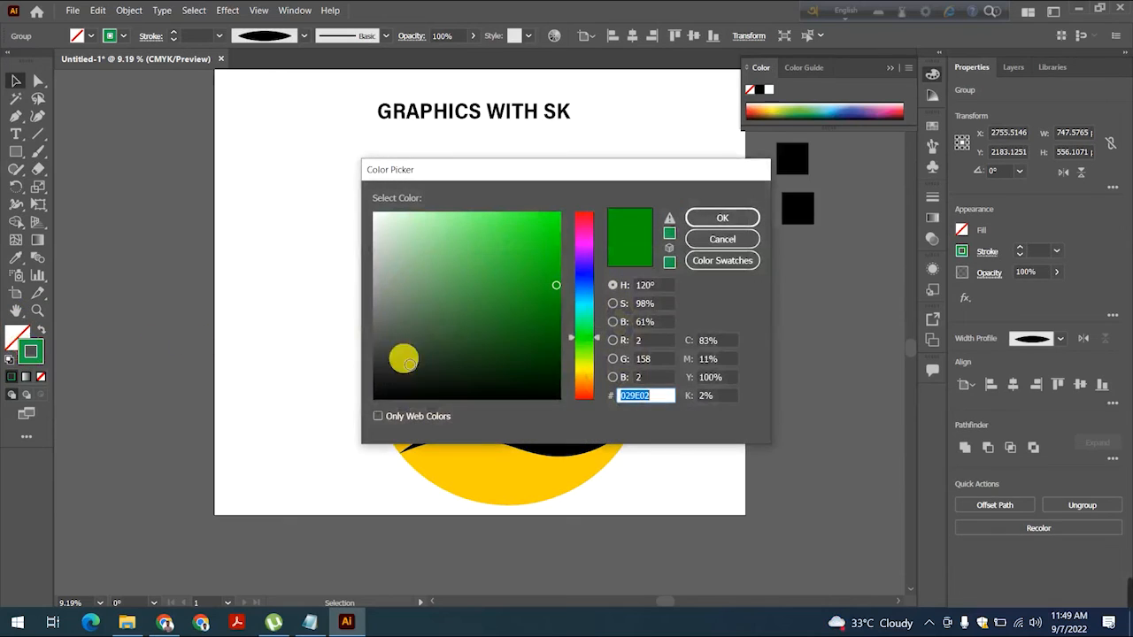
pyautogui.moveTo(556, 223); pyautogui.dragTo(561, 246)
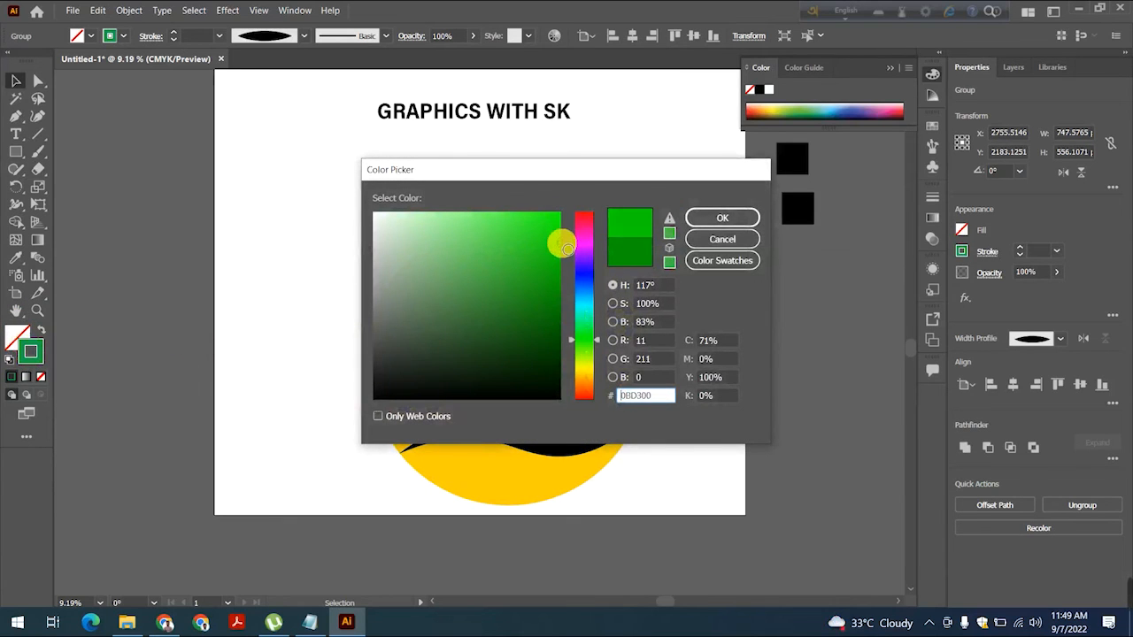
pyautogui.click(734, 219)
# Apply the dark green #096B01 to the leaf group's stroke and deselect it
pyautogui.doubleClick(31, 350)
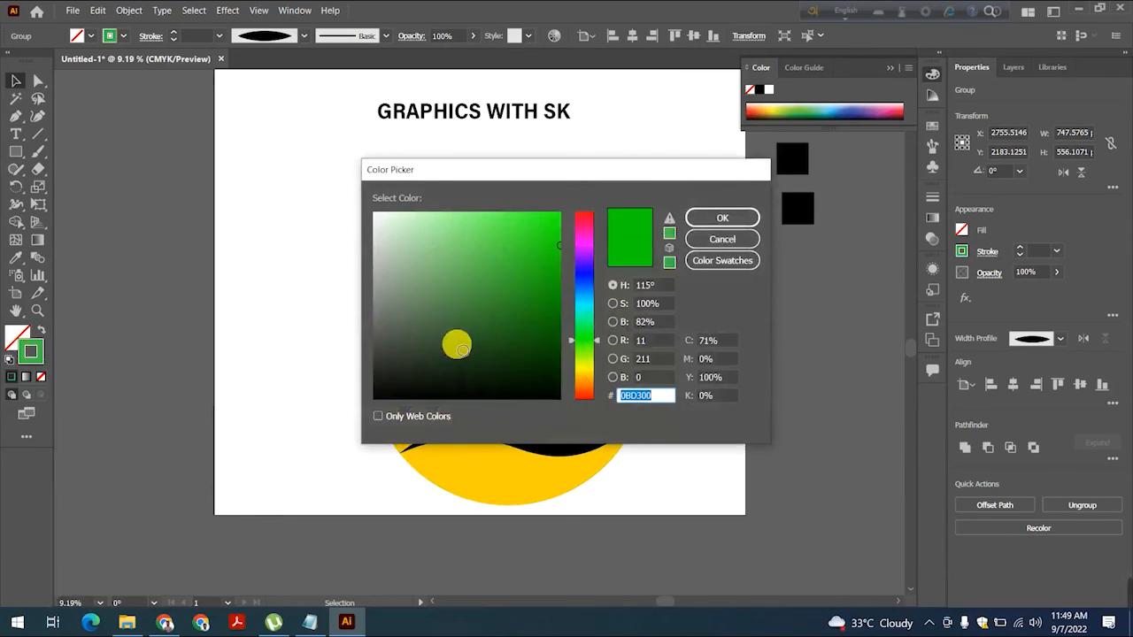
pyautogui.click(558, 321)
pyautogui.click(709, 221)
pyautogui.click(868, 321)
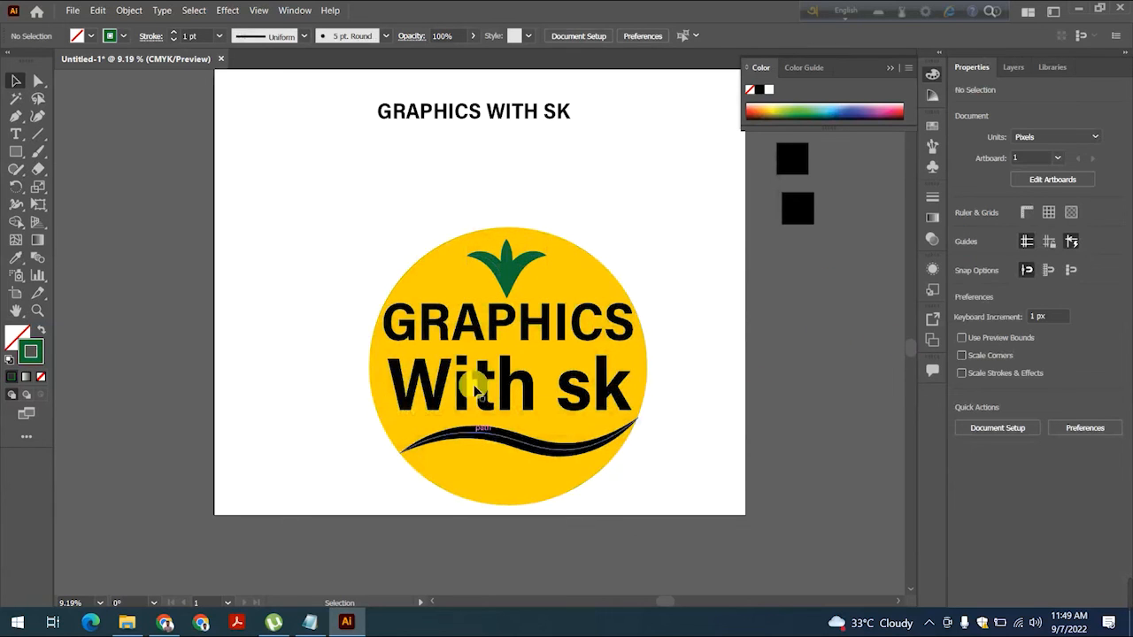
pyautogui.click(509, 268)
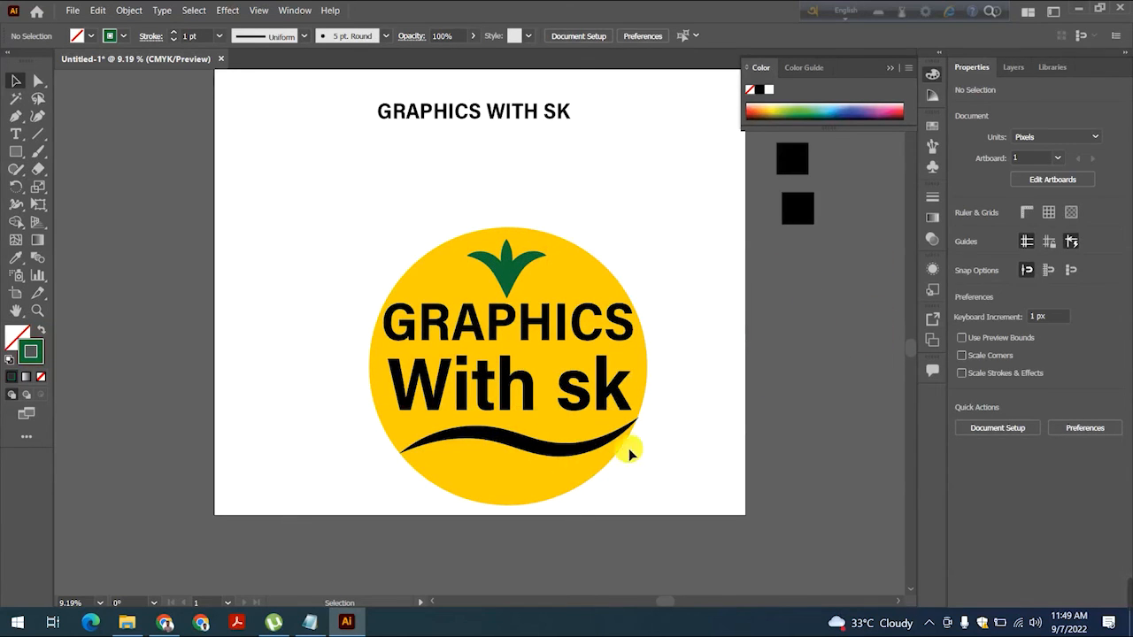
pyautogui.click(411, 452)
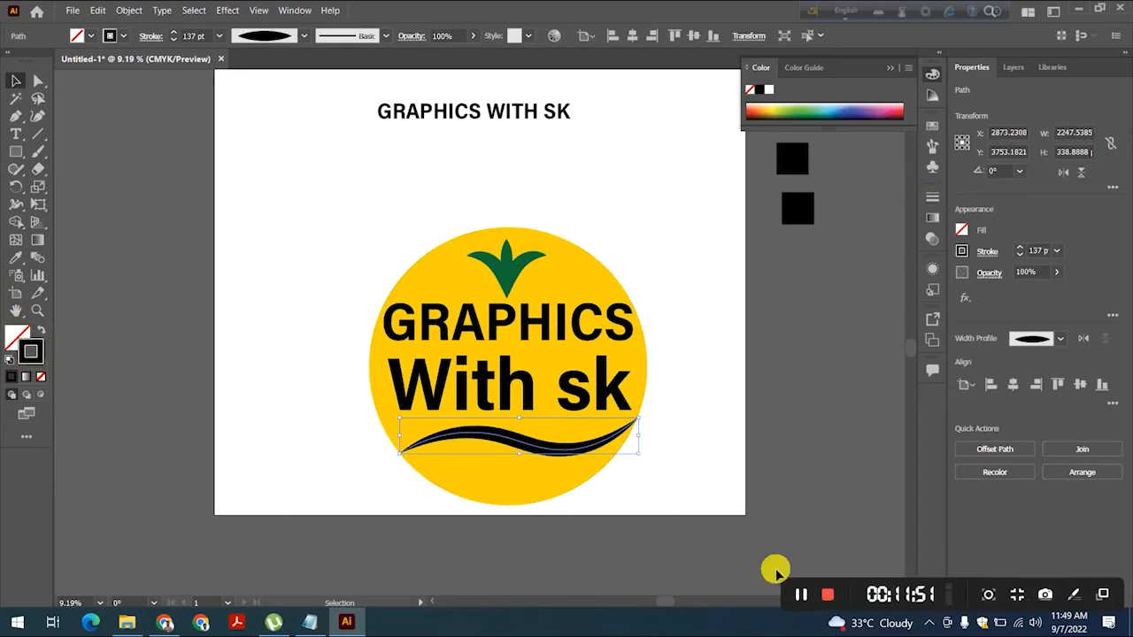
pyautogui.click(802, 594)
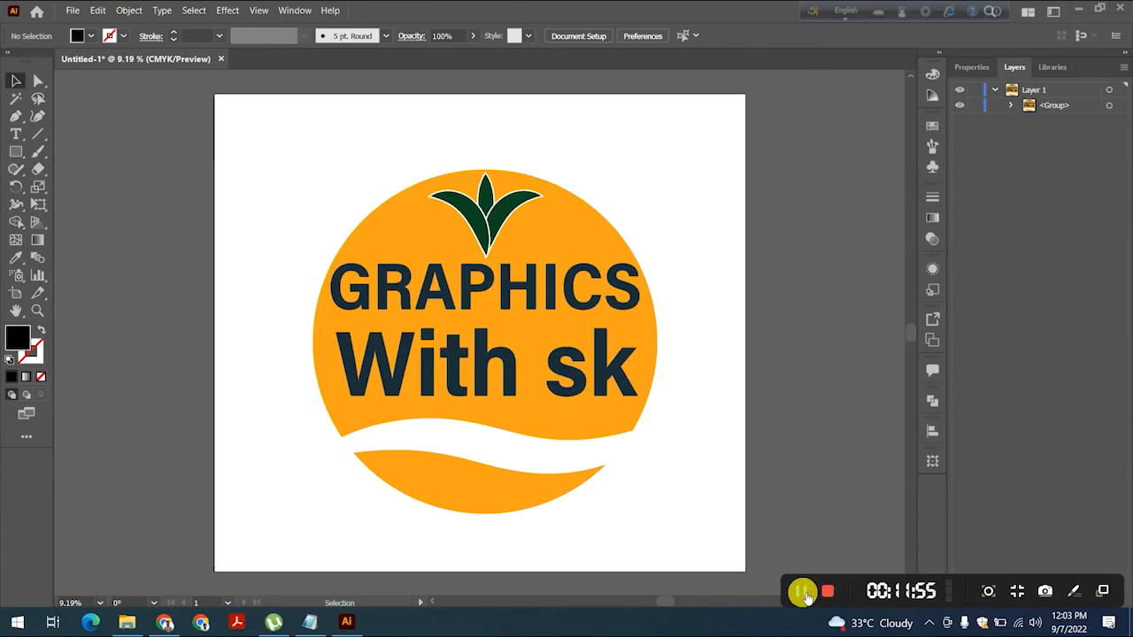